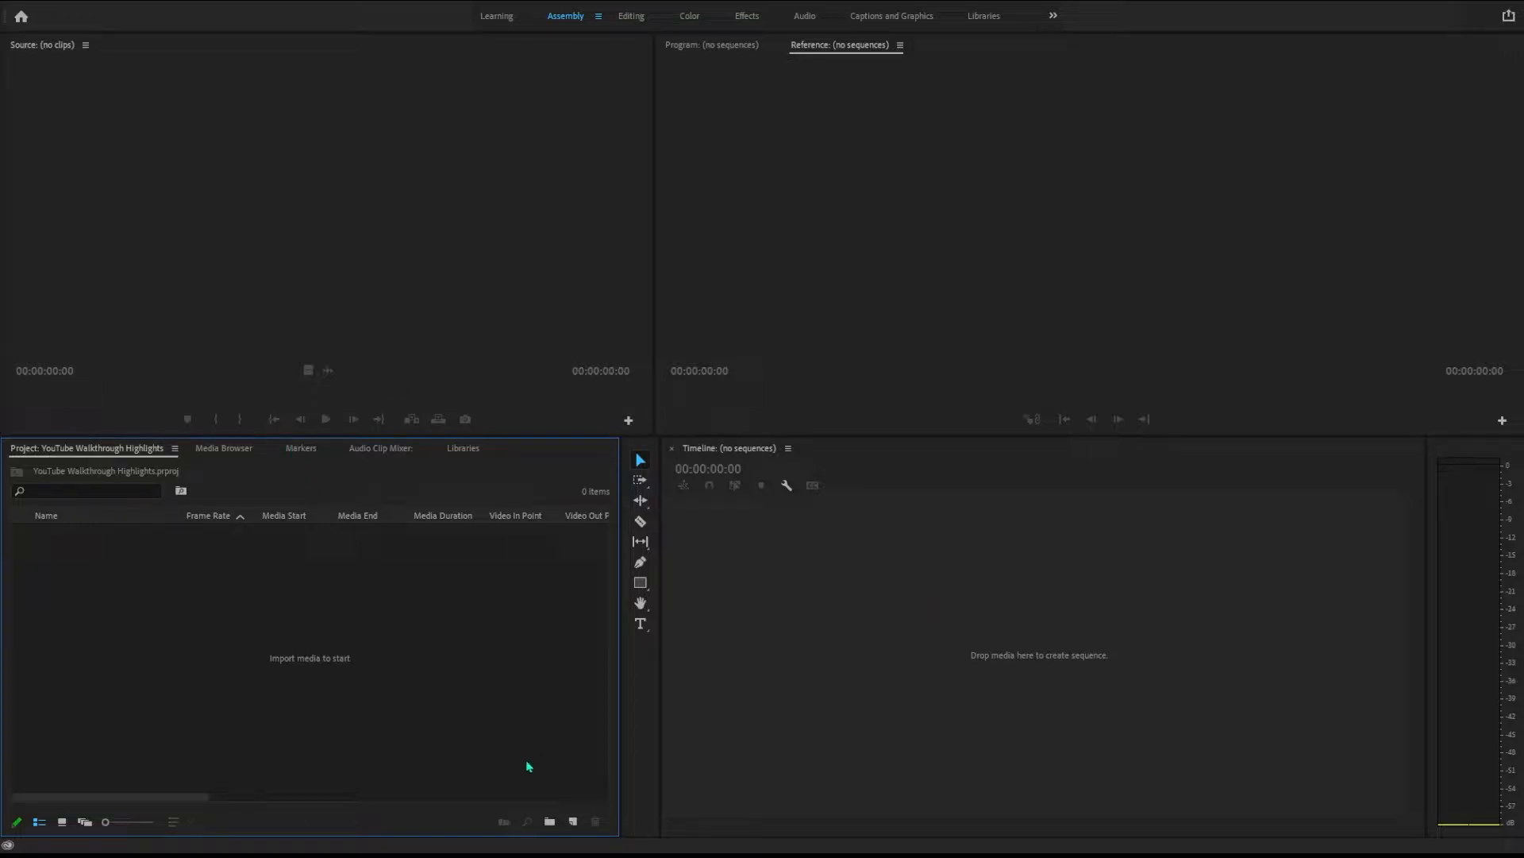
Create two bins named Footage and Audio in the project
{"action": "left_click", "coordinate": [550, 822]}
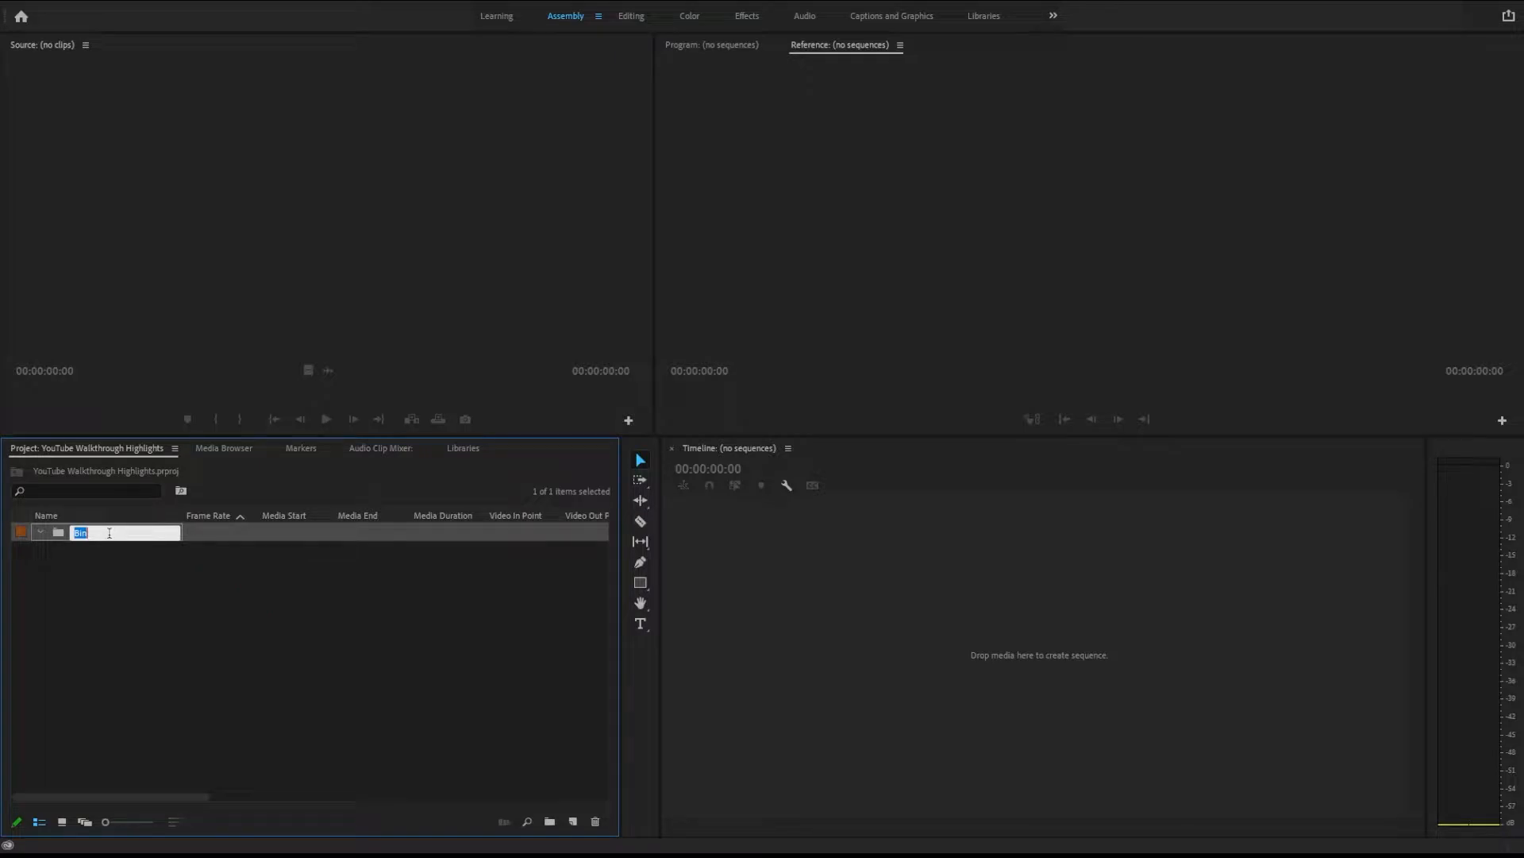
{"action": "type", "text": "FFootage"}
{"action": "left_click", "coordinate": [80, 645]}
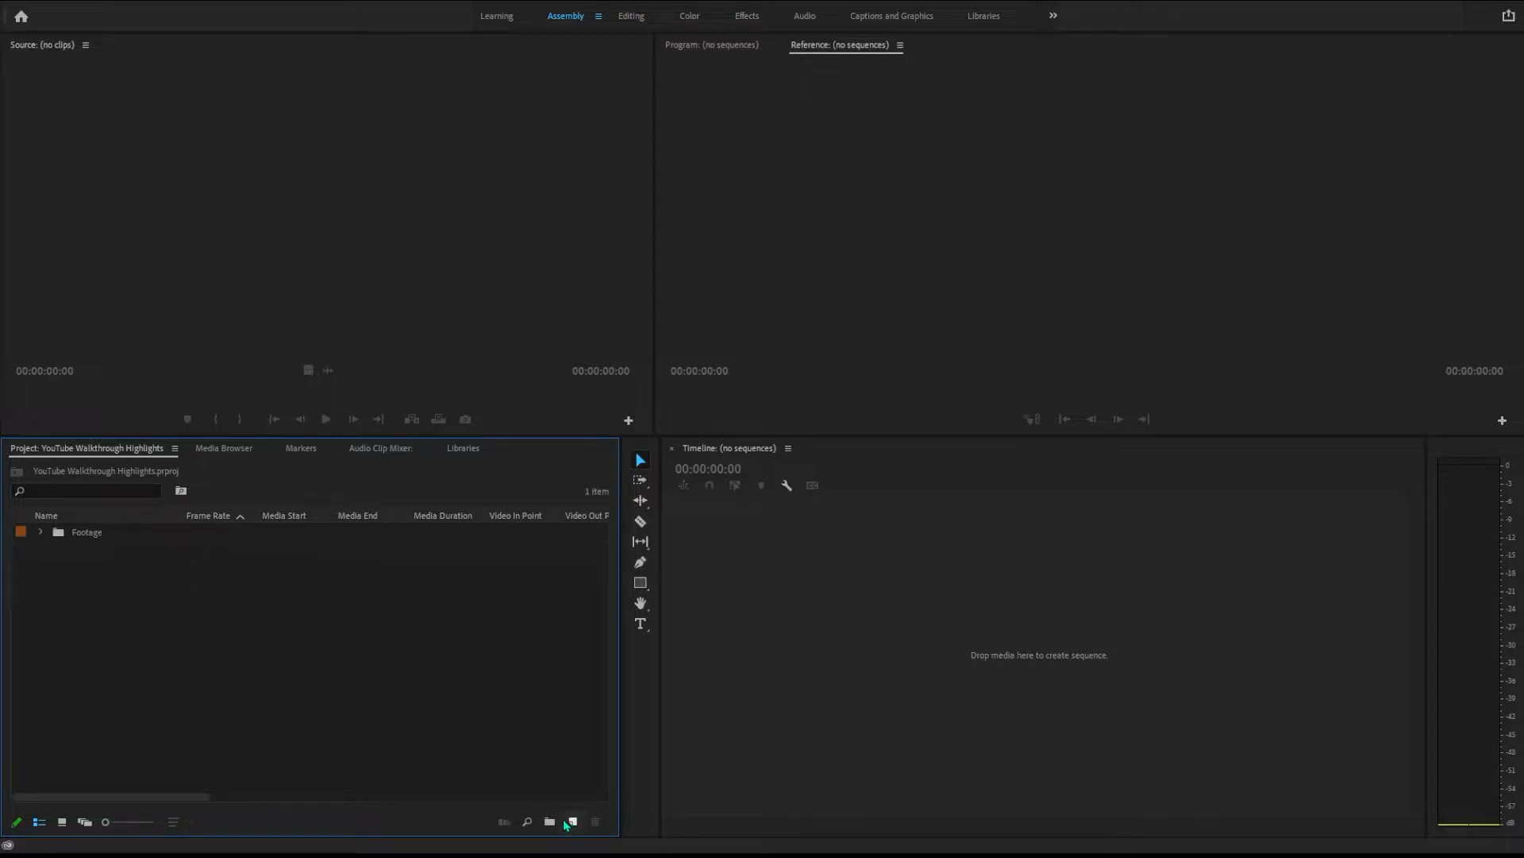
{"action": "left_click", "coordinate": [550, 822]}
{"action": "type", "text": "Audio"}
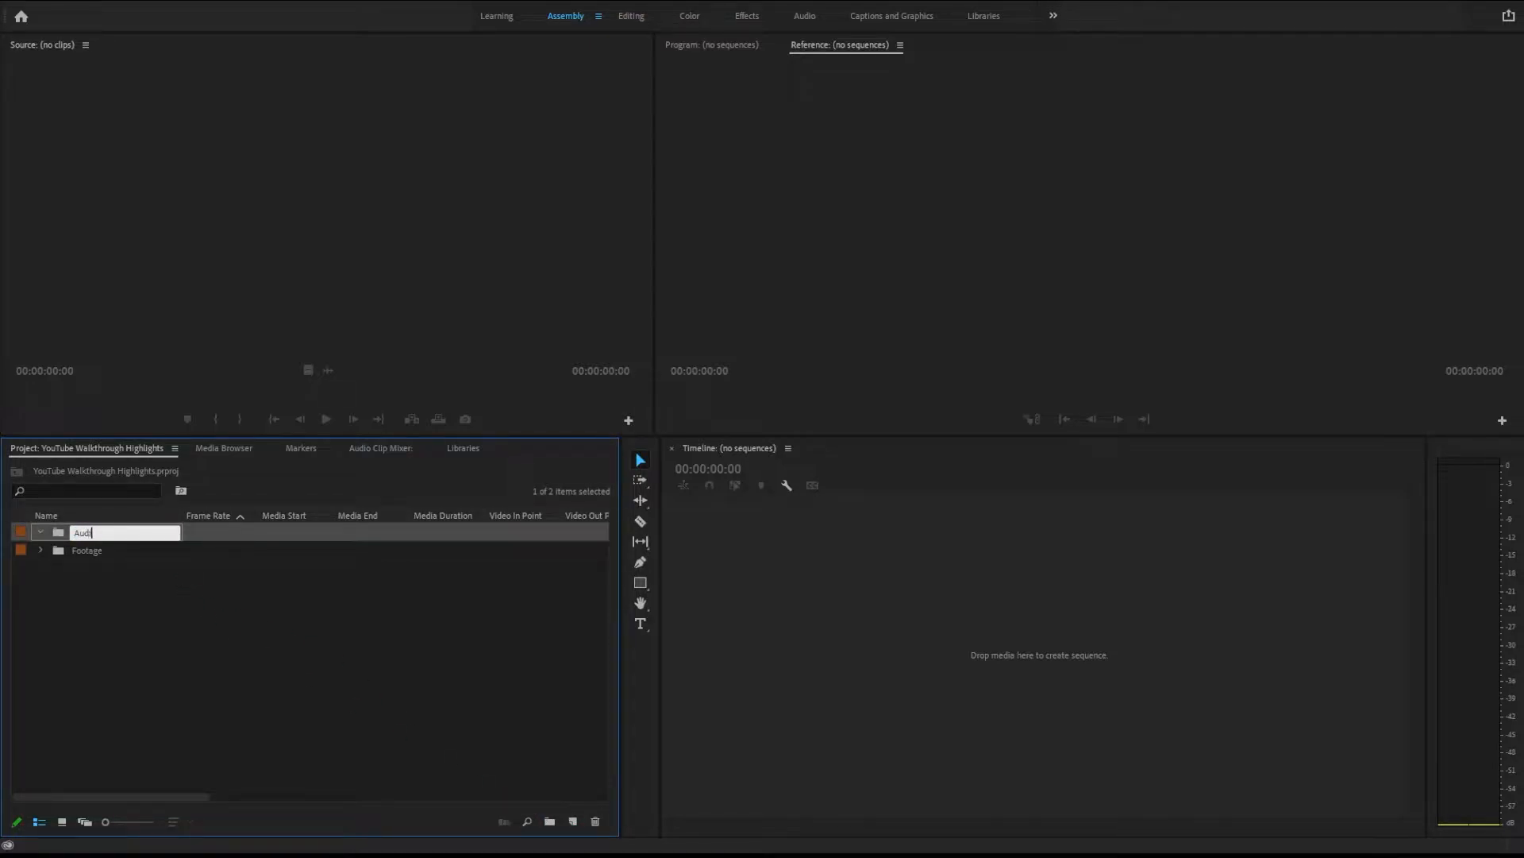
{"action": "left_click", "coordinate": [238, 640]}
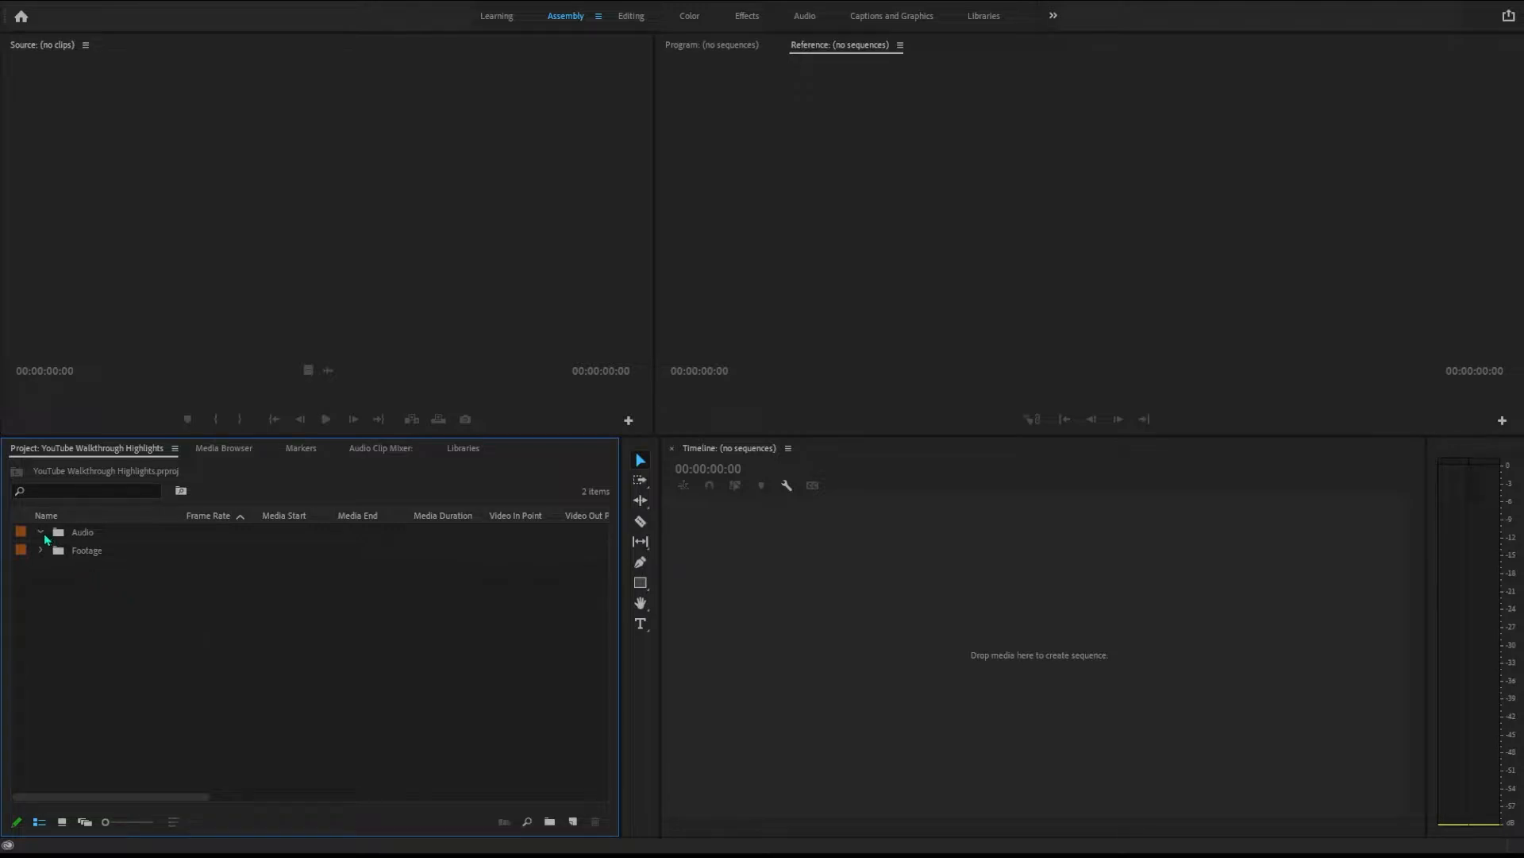
Add a third bin named Sequences and expand all three bins
{"action": "left_click", "coordinate": [549, 822]}
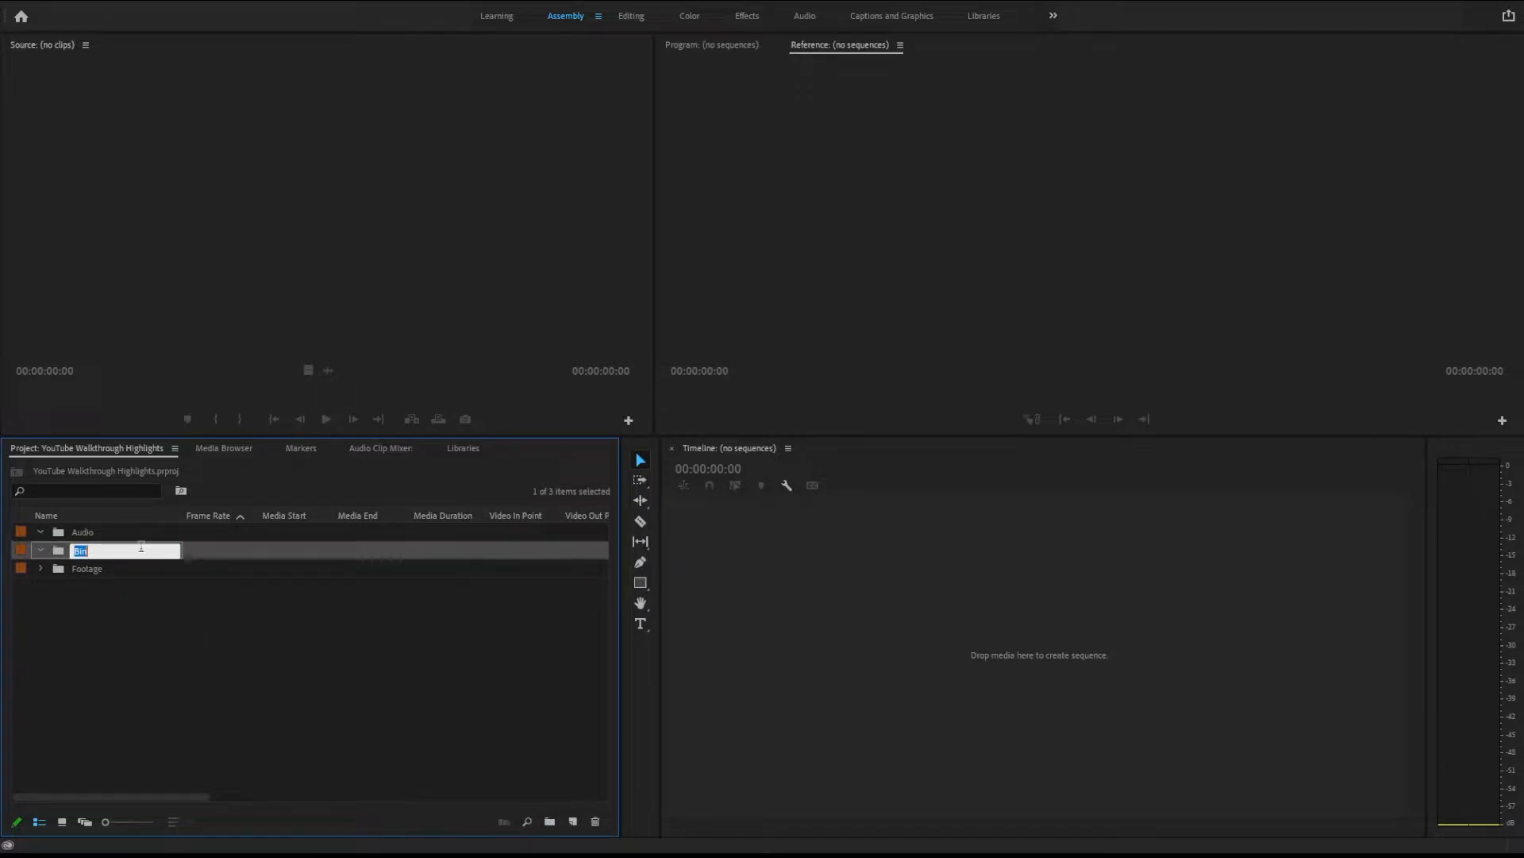
{"action": "type", "text": "Sequences"}
{"action": "left_click", "coordinate": [296, 658]}
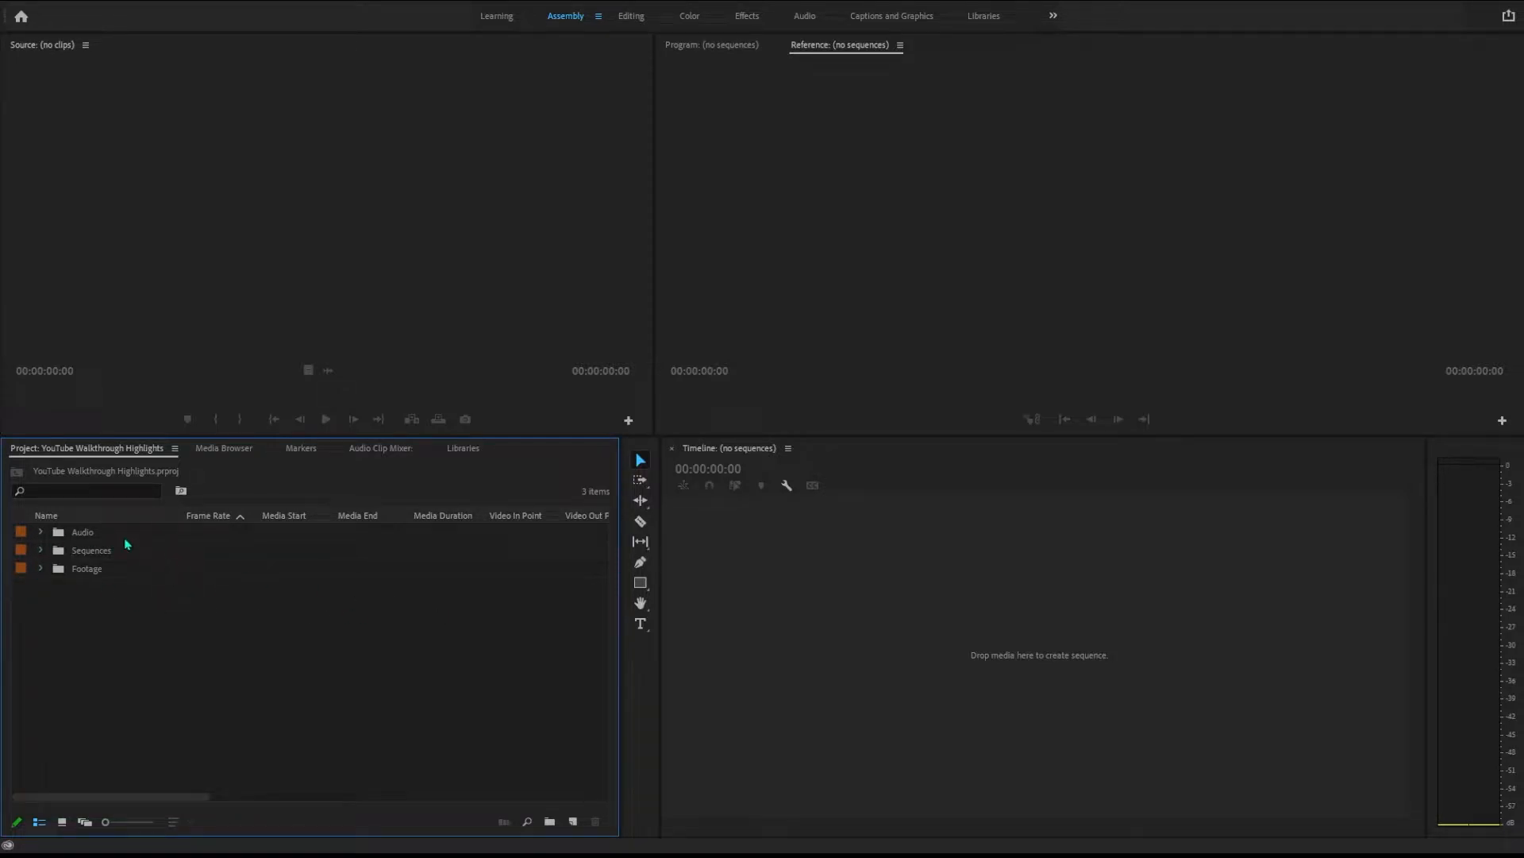
{"action": "left_click", "coordinate": [40, 531]}
{"action": "left_click", "coordinate": [41, 549]}
{"action": "left_click", "coordinate": [41, 567]}
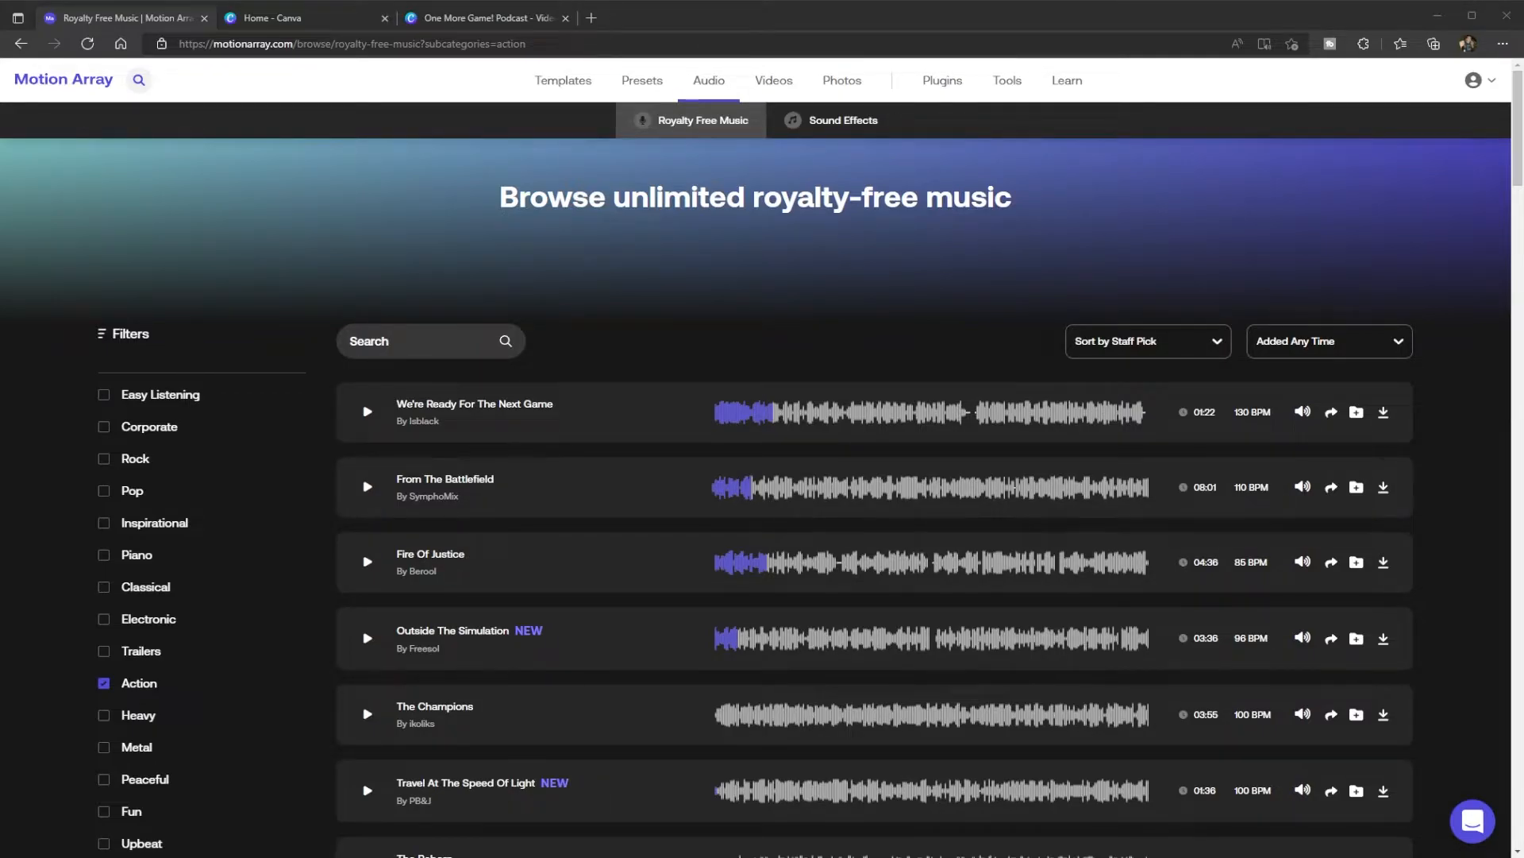
{"action": "scroll", "coordinate": [202, 620], "scroll_direction": "up", "scroll_amount": 3}
{"action": "scroll", "coordinate": [202, 619], "scroll_direction": "down", "scroll_amount": 3}
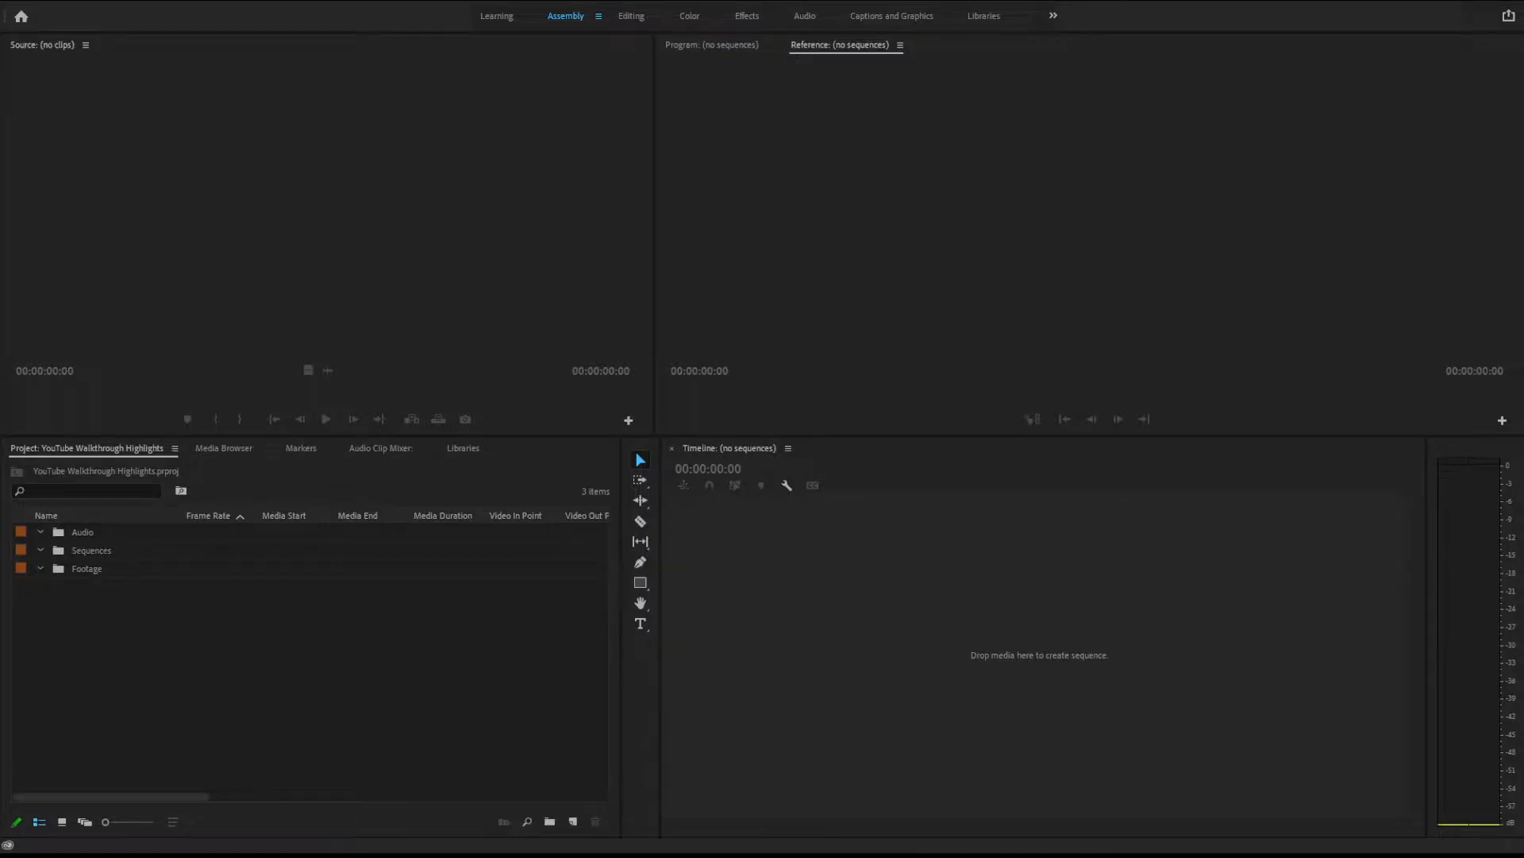
Import the MA_Freesol_OutsideTheSimulation music into the Audio bin, and Mid Twitch Ad_sub.mp4, Watch More (1).mp4 and welcome.mp4 into the Footage bin
{"action": "left_click", "coordinate": [91, 550]}
{"action": "left_click", "coordinate": [82, 531]}
{"action": "left_click_drag", "start_coordinate": [82, 531], "coordinate": [83, 531]}
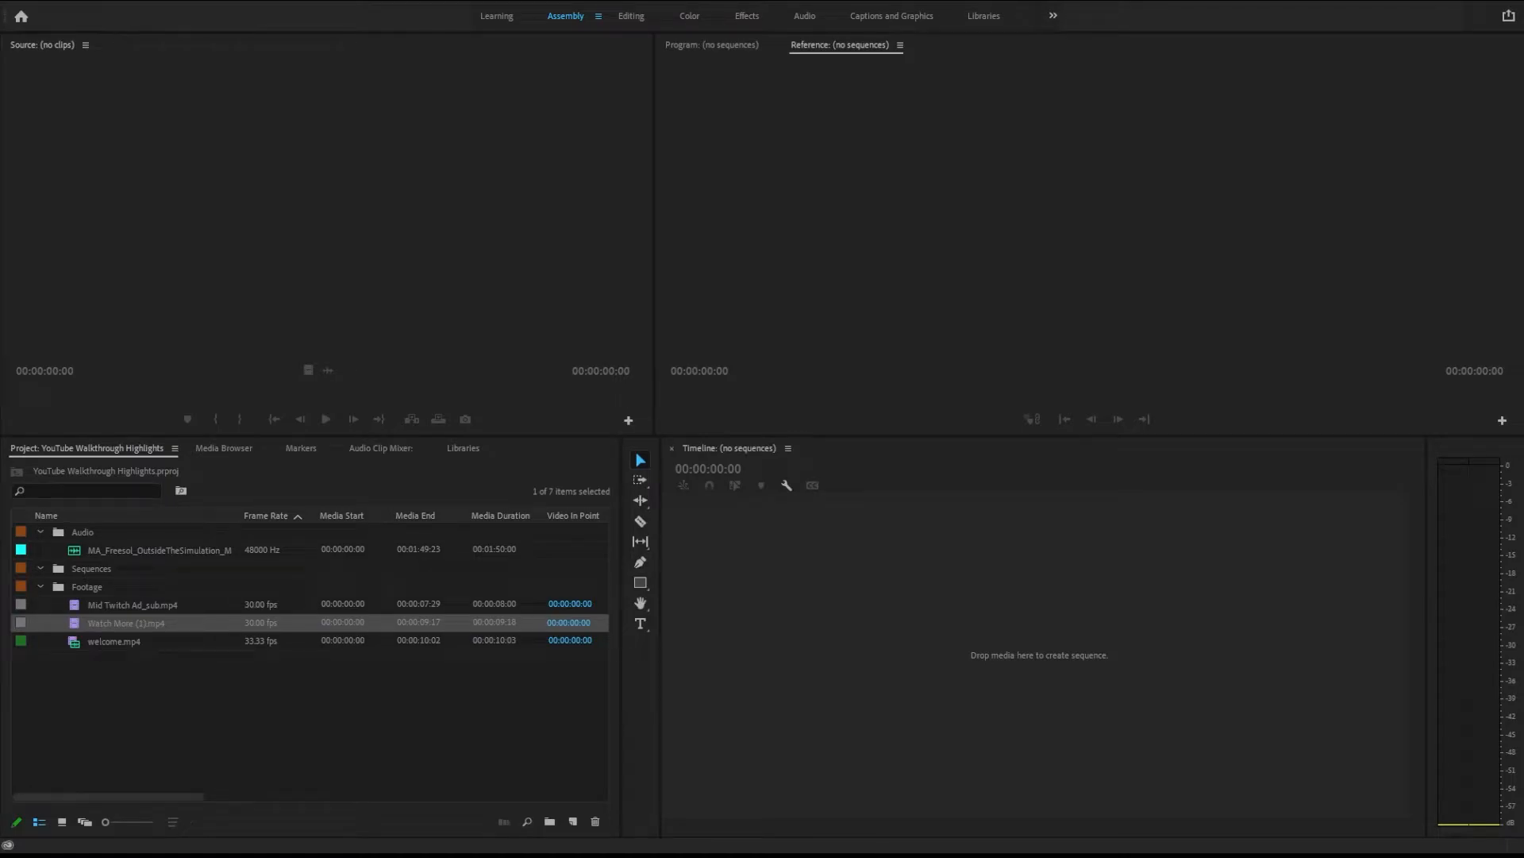
{"action": "left_click", "coordinate": [408, 741]}
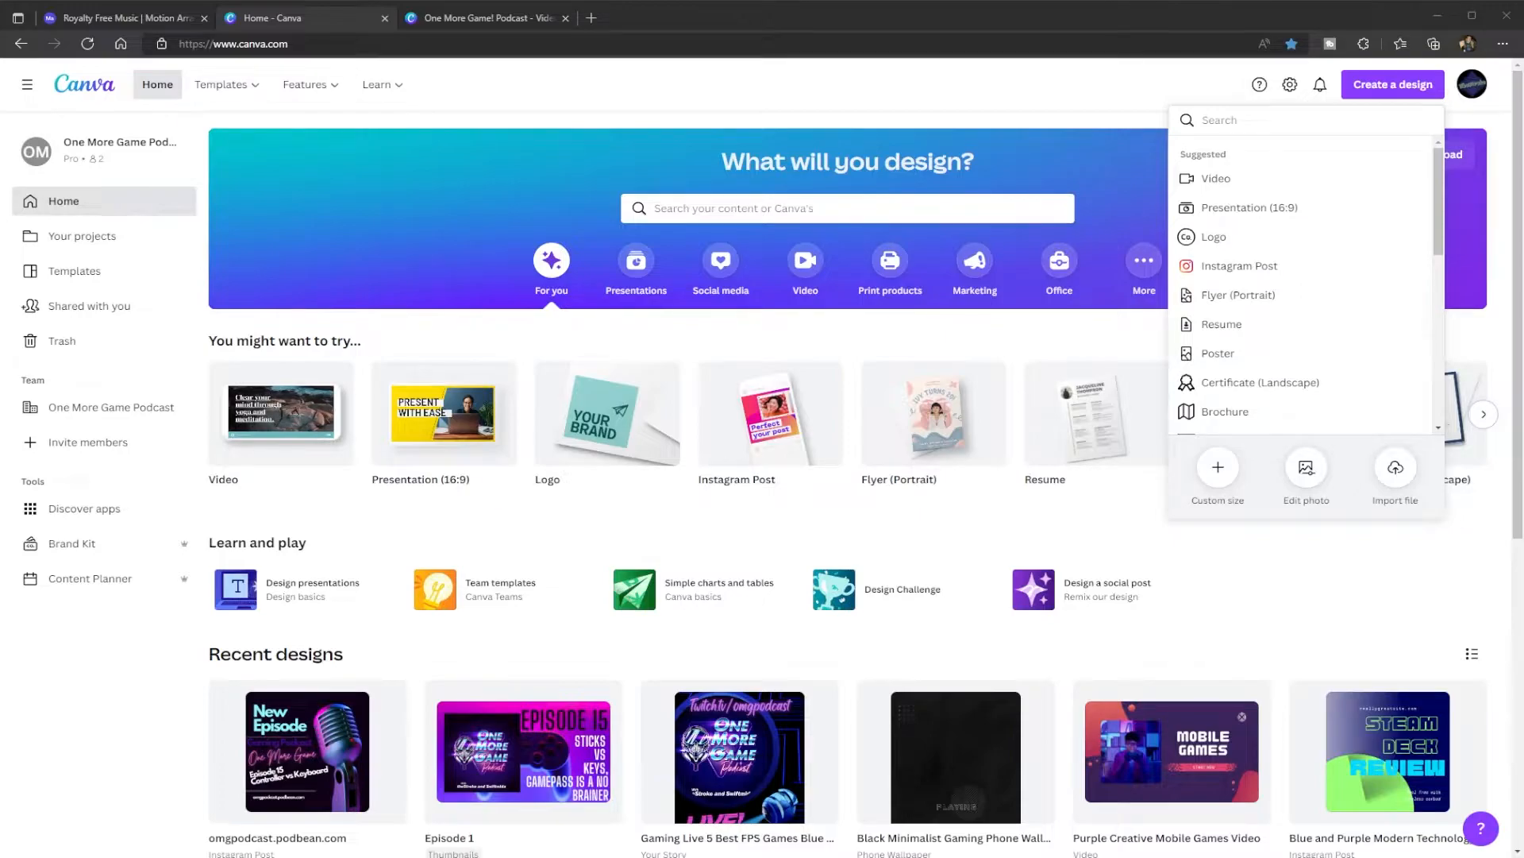
Look through Canva's suggested design types, including the presentation and YouTube thumbnail formats
{"action": "scroll", "coordinate": [1247, 238], "scroll_direction": "down", "scroll_amount": 5}
{"action": "scroll", "coordinate": [1259, 270], "scroll_direction": "up", "scroll_amount": 2}
{"action": "scroll", "coordinate": [1259, 270], "scroll_direction": "up", "scroll_amount": 3}
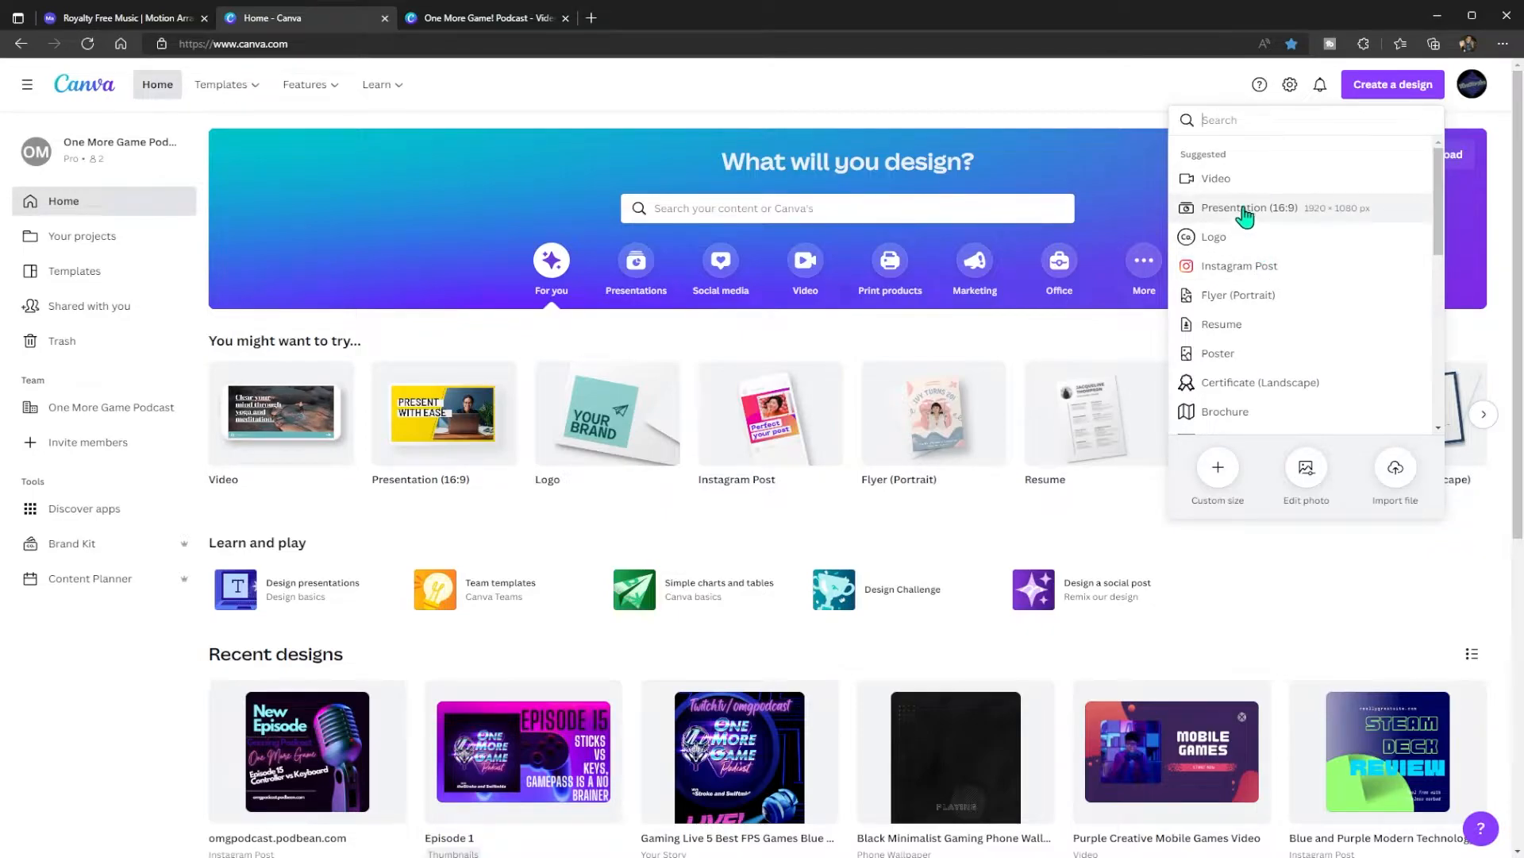
{"action": "scroll", "coordinate": [1306, 290], "scroll_direction": "down", "scroll_amount": 5}
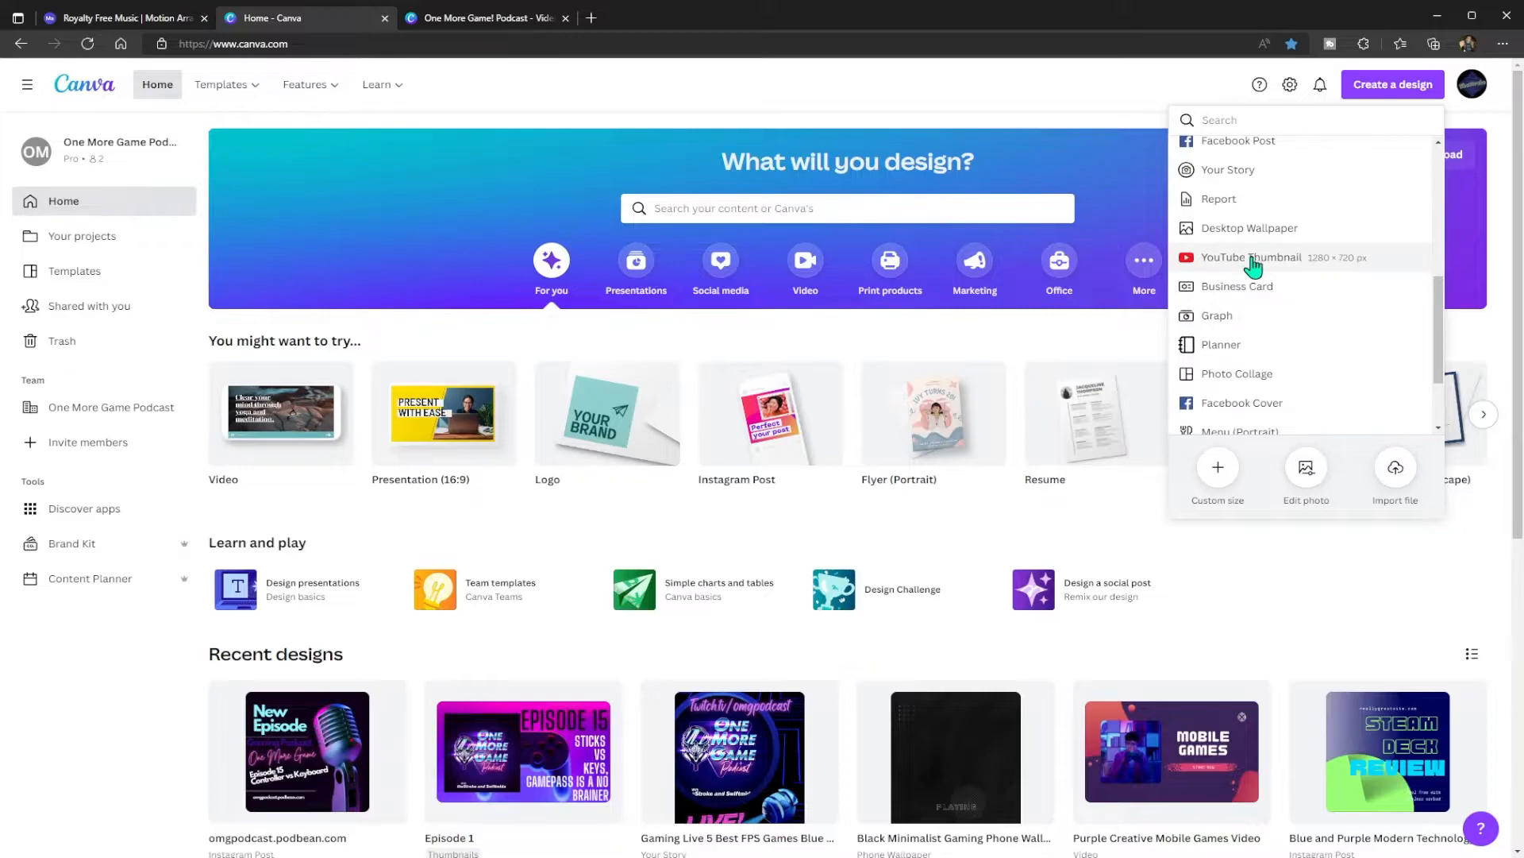
{"action": "scroll", "coordinate": [1263, 274], "scroll_direction": "up", "scroll_amount": 3}
{"action": "scroll", "coordinate": [1267, 276], "scroll_direction": "up", "scroll_amount": 2}
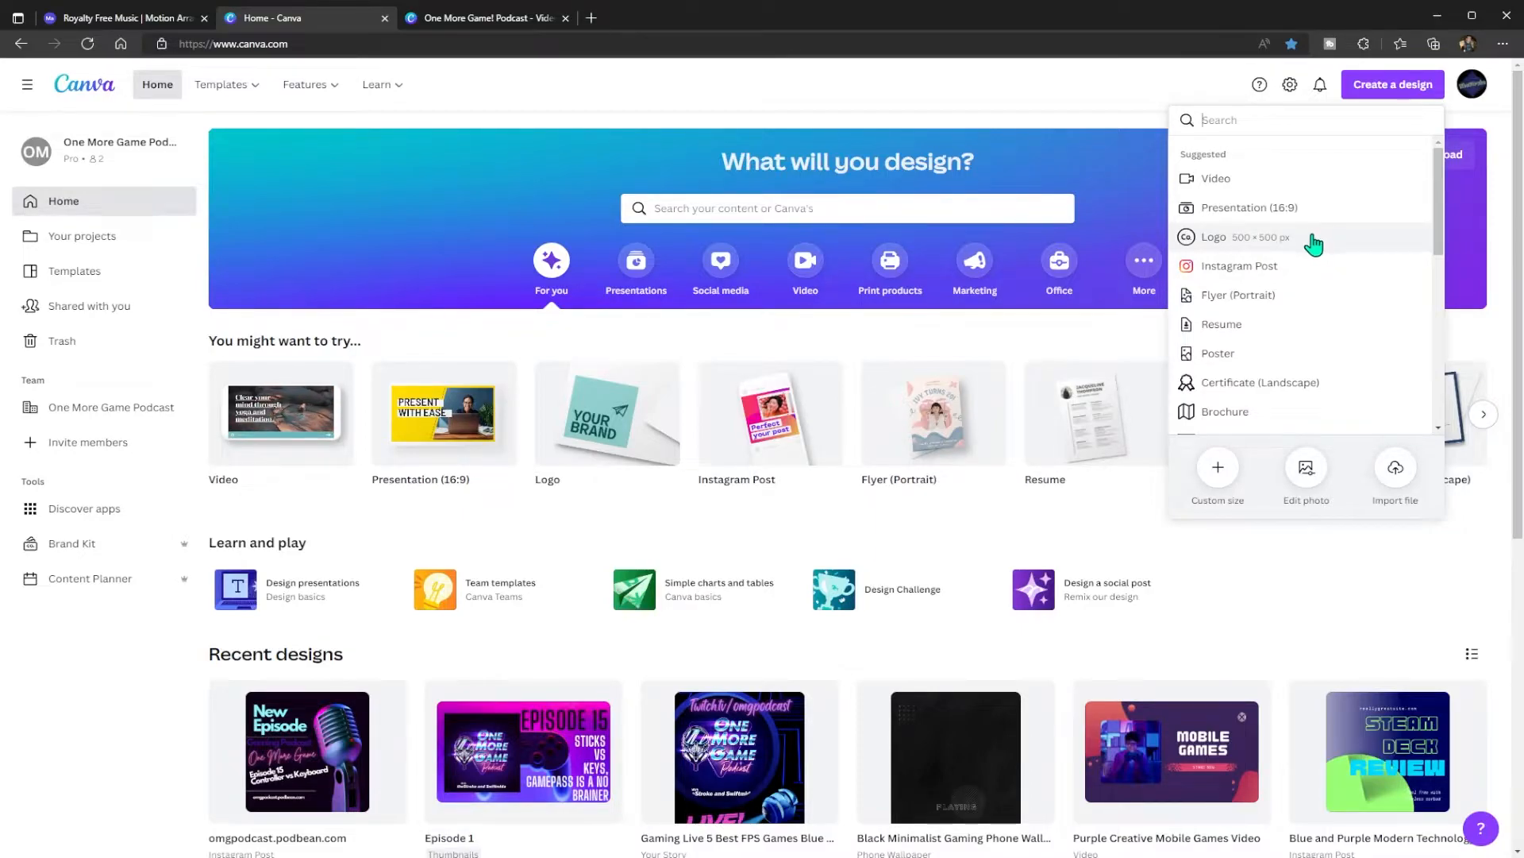
Open the One More Game! Podcast video design in Canva, show its uploaded images and preview the animation
{"action": "left_click", "coordinate": [468, 18]}
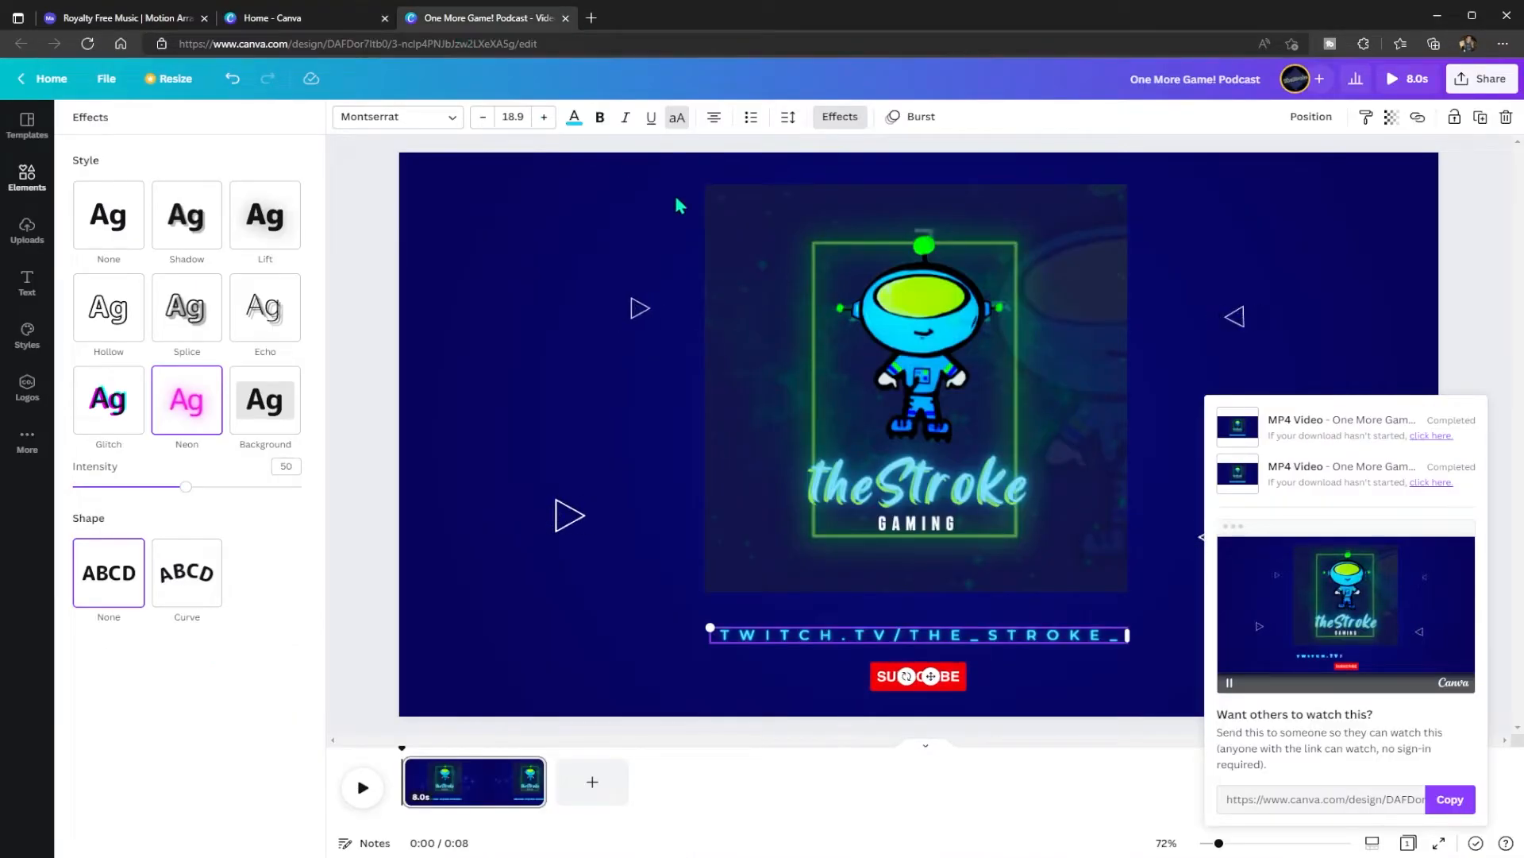
{"action": "left_click", "coordinate": [1467, 321]}
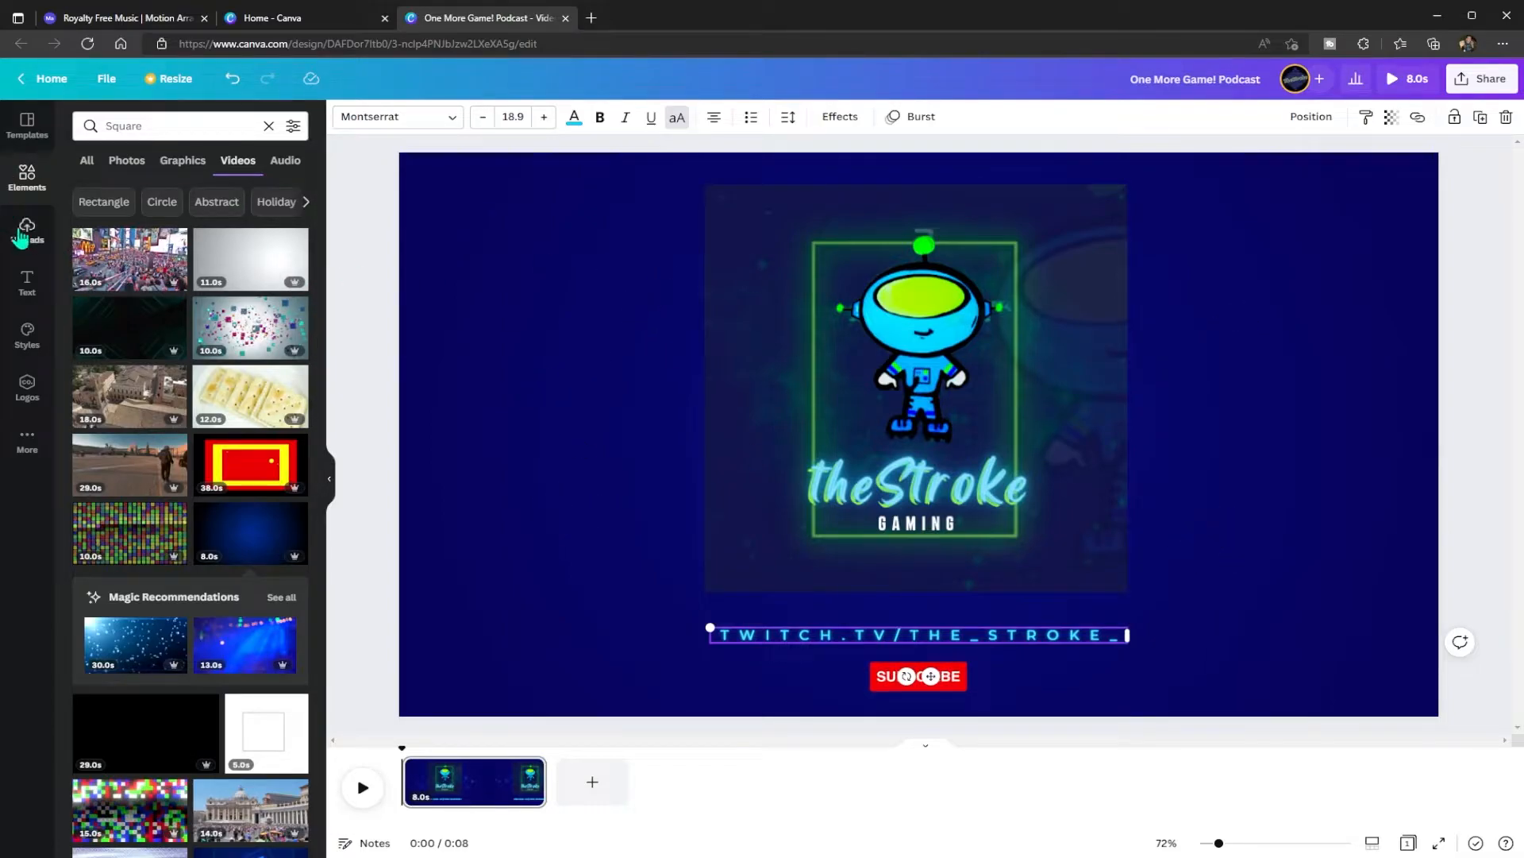
{"action": "left_click", "coordinate": [27, 229]}
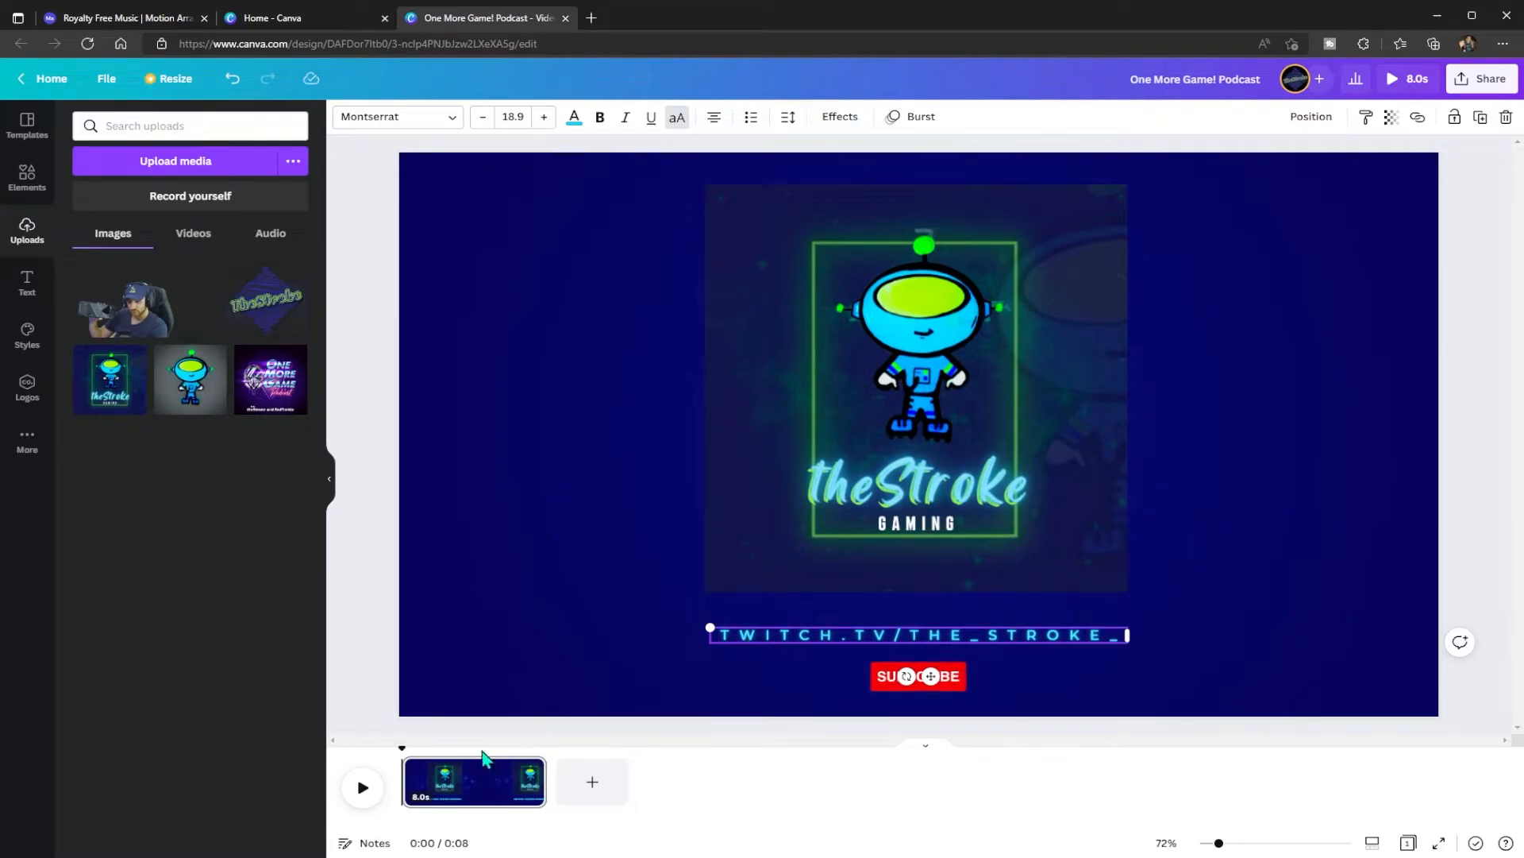
{"action": "left_click", "coordinate": [362, 789]}
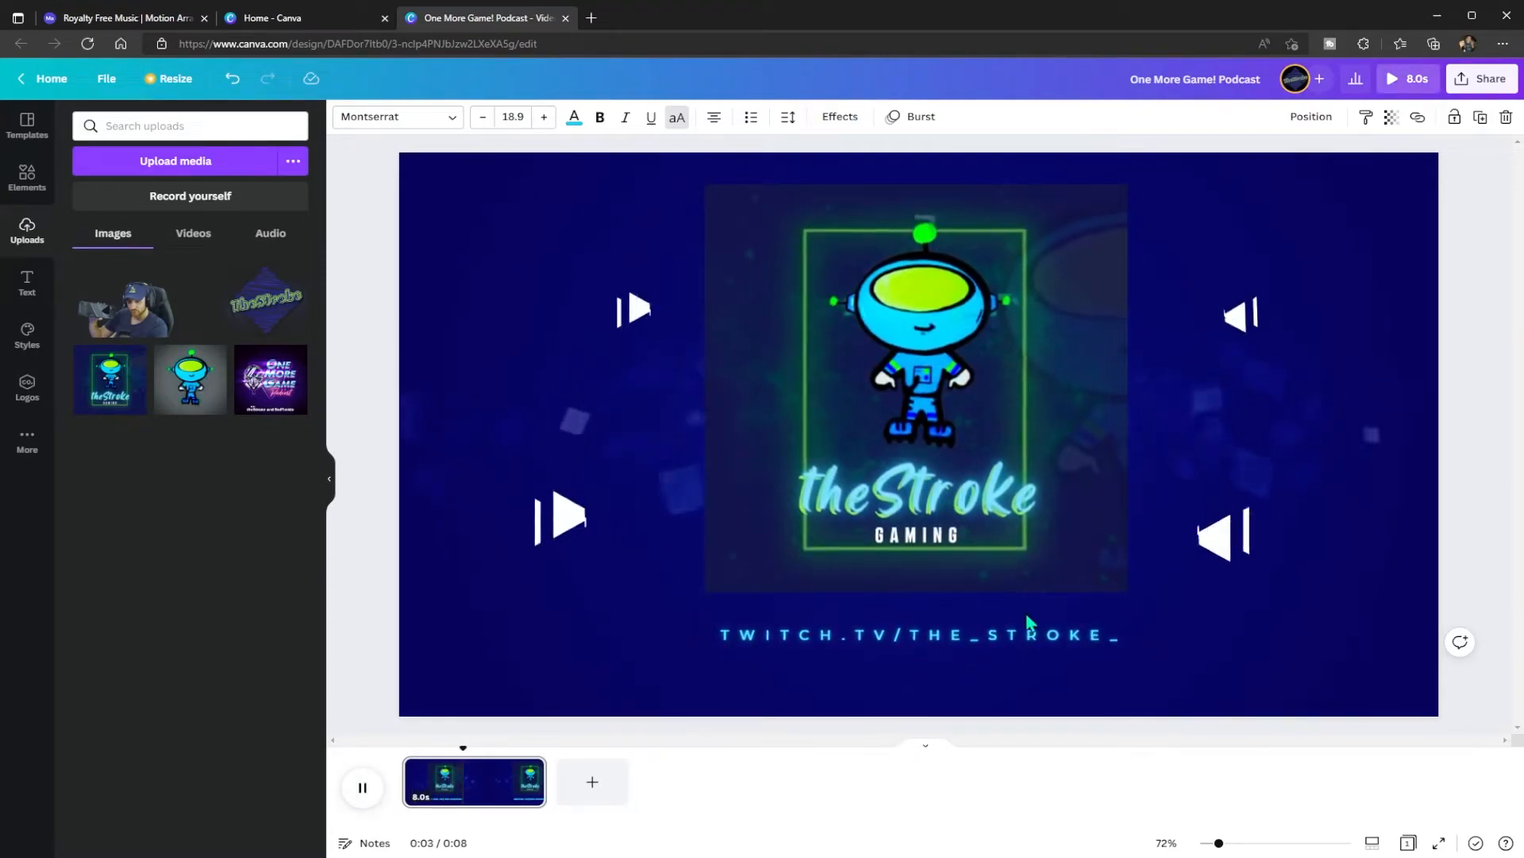
{"action": "left_click", "coordinate": [363, 787]}
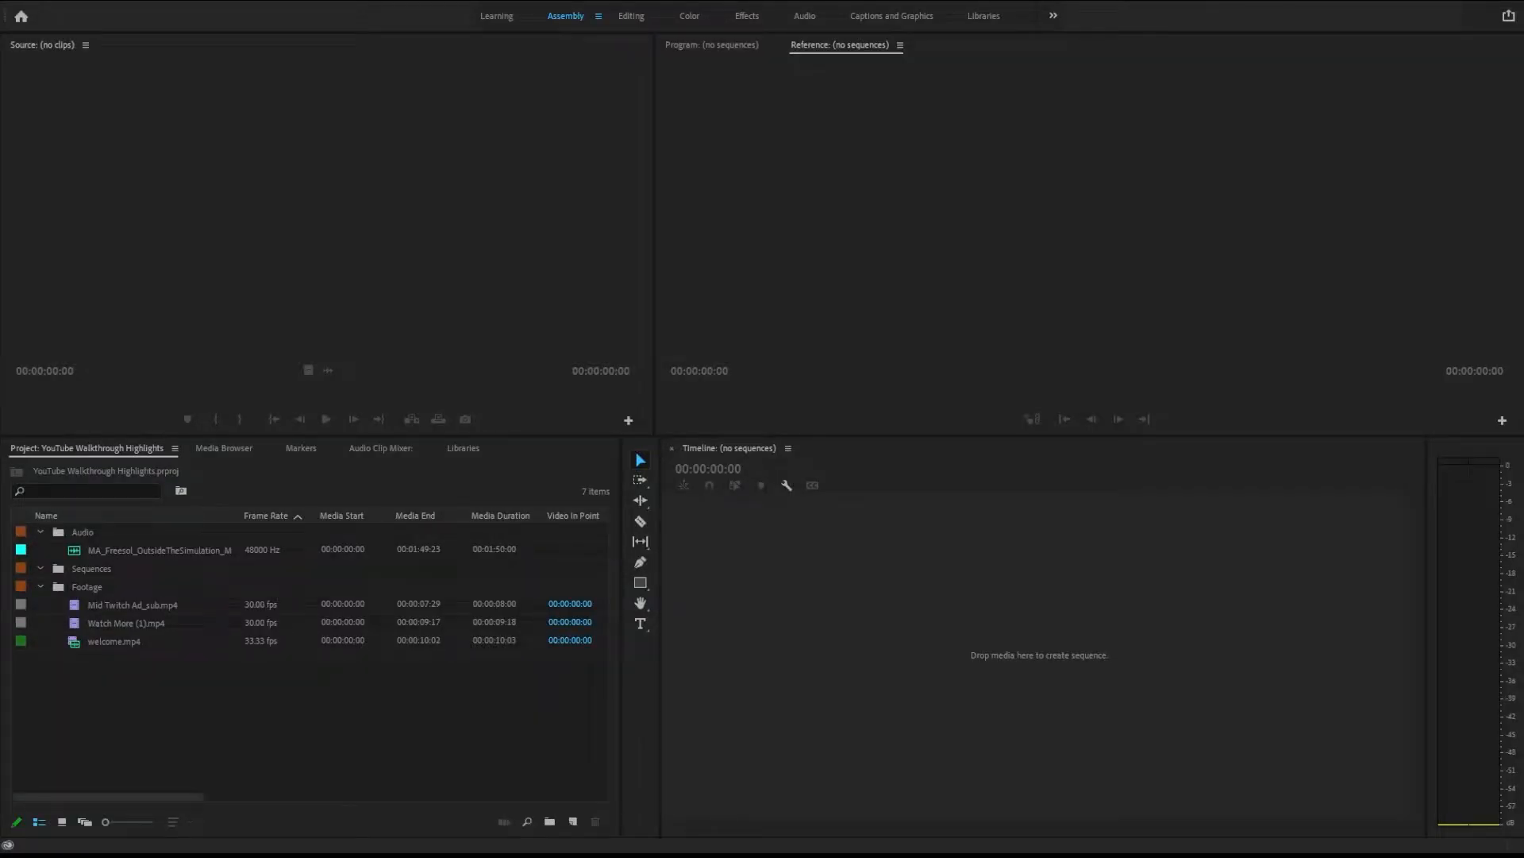
Create a sequence from the welcome.mp4 clip in the empty timeline and check it from the start
{"action": "left_click", "coordinate": [108, 644]}
{"action": "left_click_drag", "start_coordinate": [109, 643], "coordinate": [718, 592]}
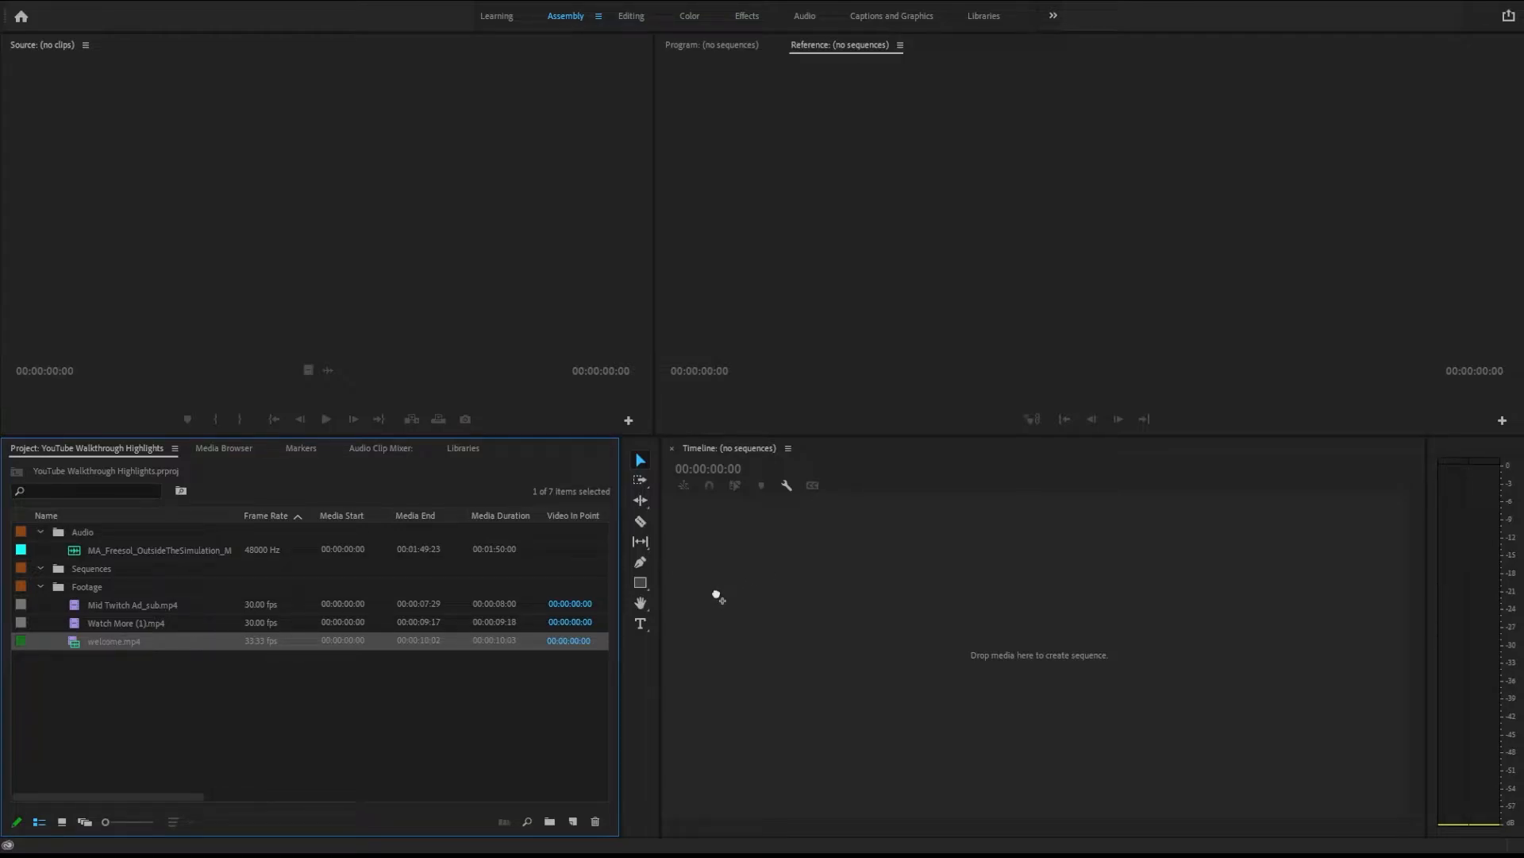
{"action": "left_click_drag", "start_coordinate": [718, 597], "coordinate": [717, 599]}
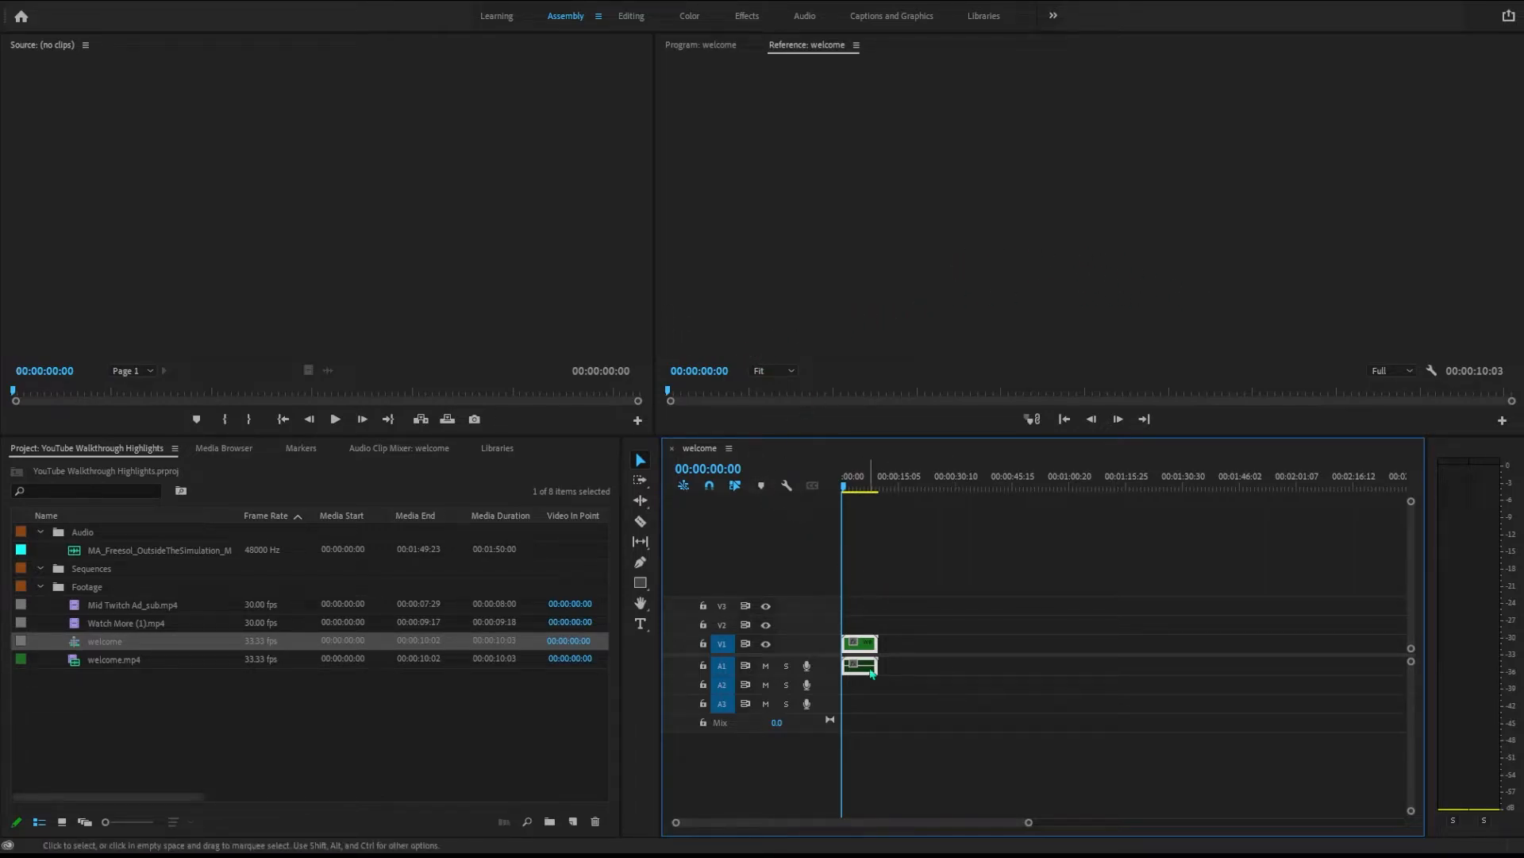
{"action": "left_click_drag", "start_coordinate": [1028, 822], "coordinate": [979, 820]}
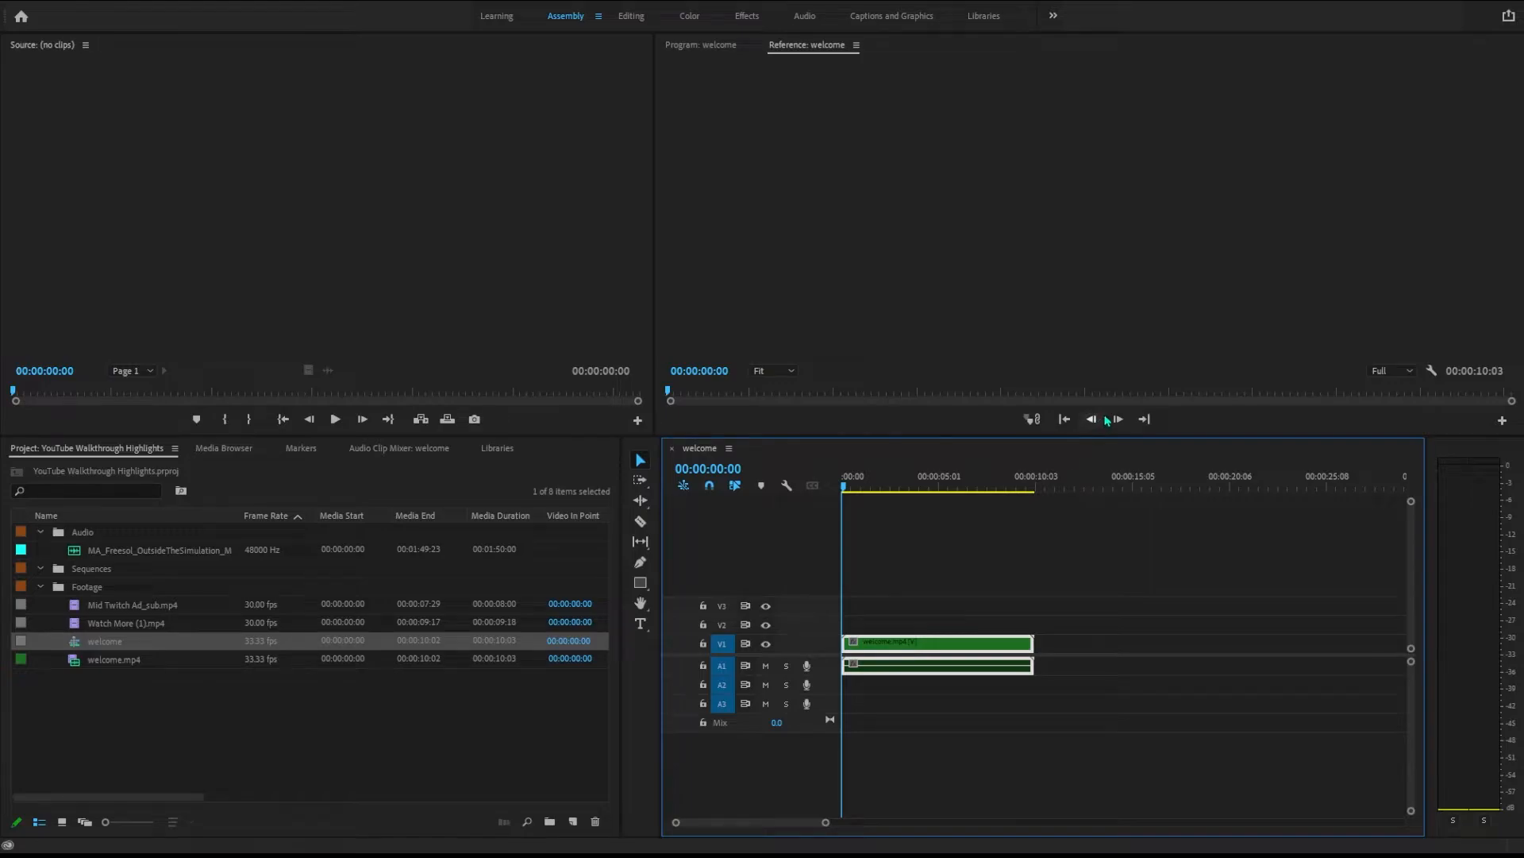
{"action": "left_click", "coordinate": [910, 486]}
{"action": "left_click_drag", "start_coordinate": [911, 488], "coordinate": [829, 496]}
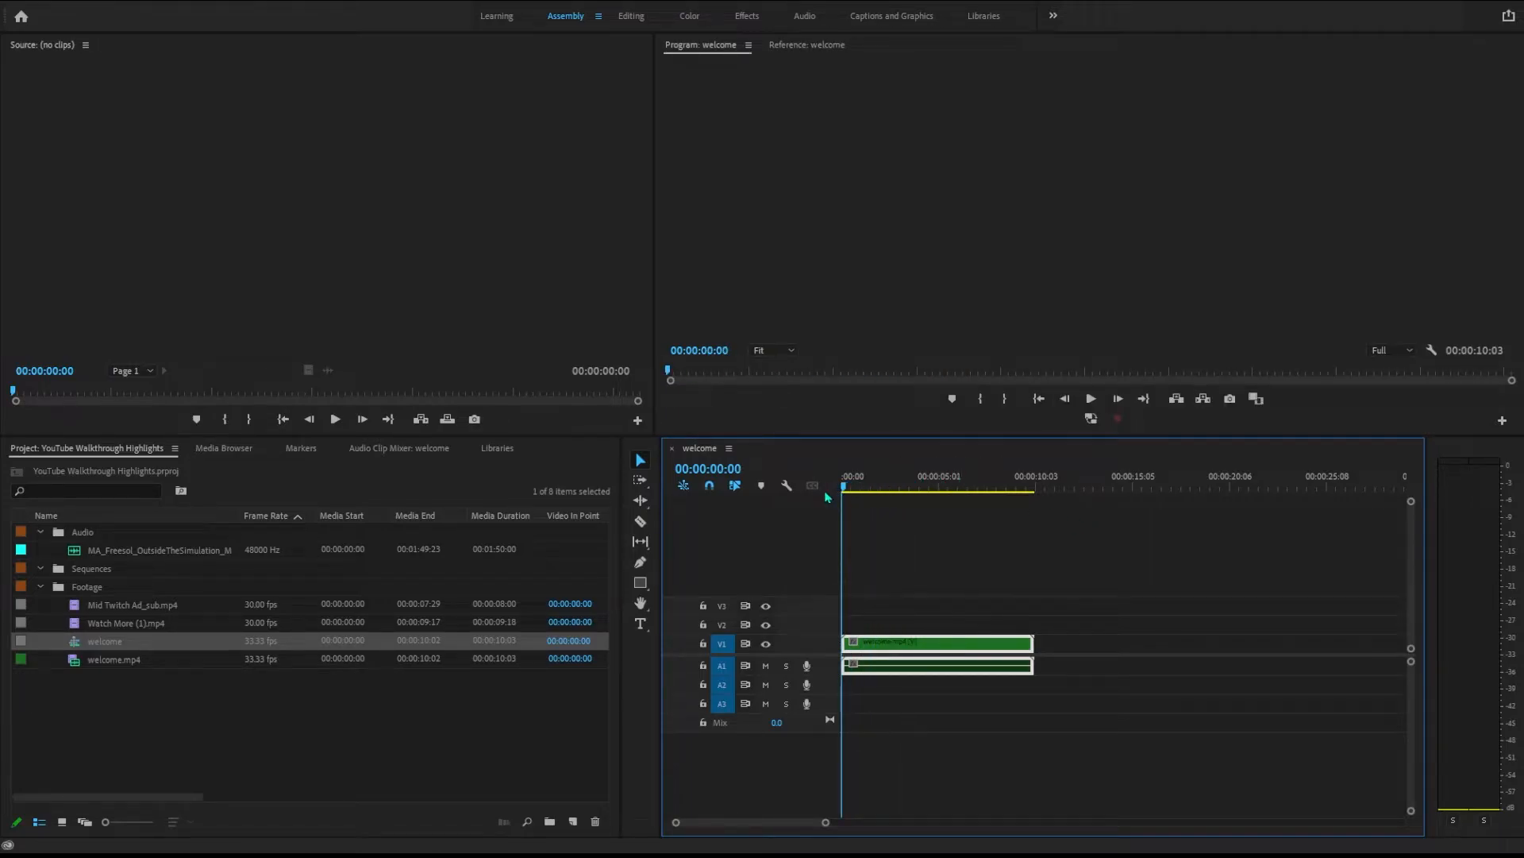
Place the MA_Freesol_OutsideTheSimulation music on audio track A1 at the sequence start and play it back
{"action": "left_click_drag", "start_coordinate": [109, 558], "coordinate": [844, 667]}
{"action": "left_click_drag", "start_coordinate": [853, 493], "coordinate": [838, 493]}
{"action": "key", "text": "space"}
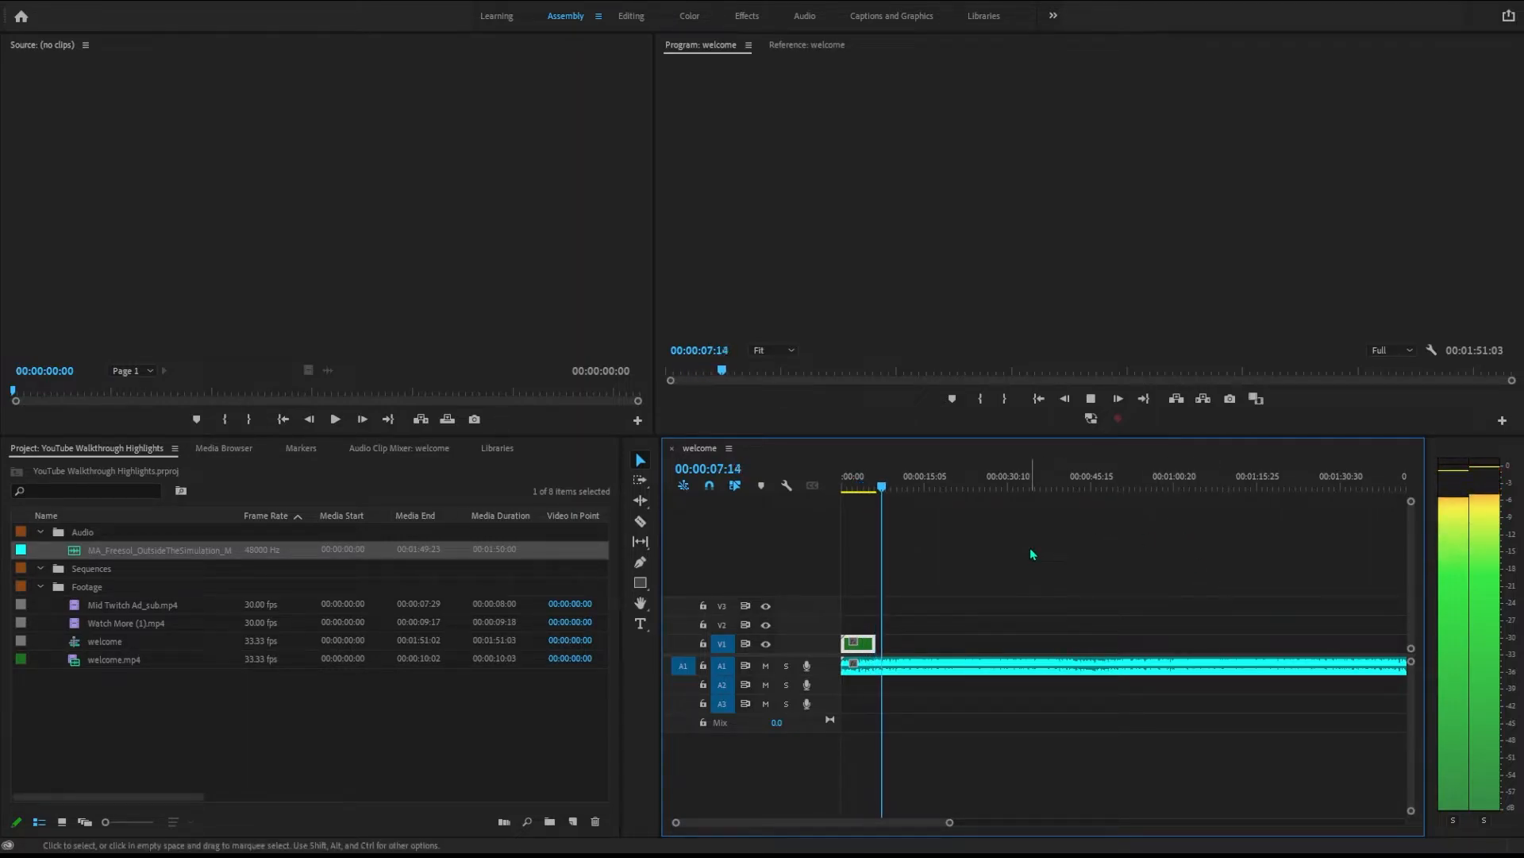
{"action": "key", "text": "space"}
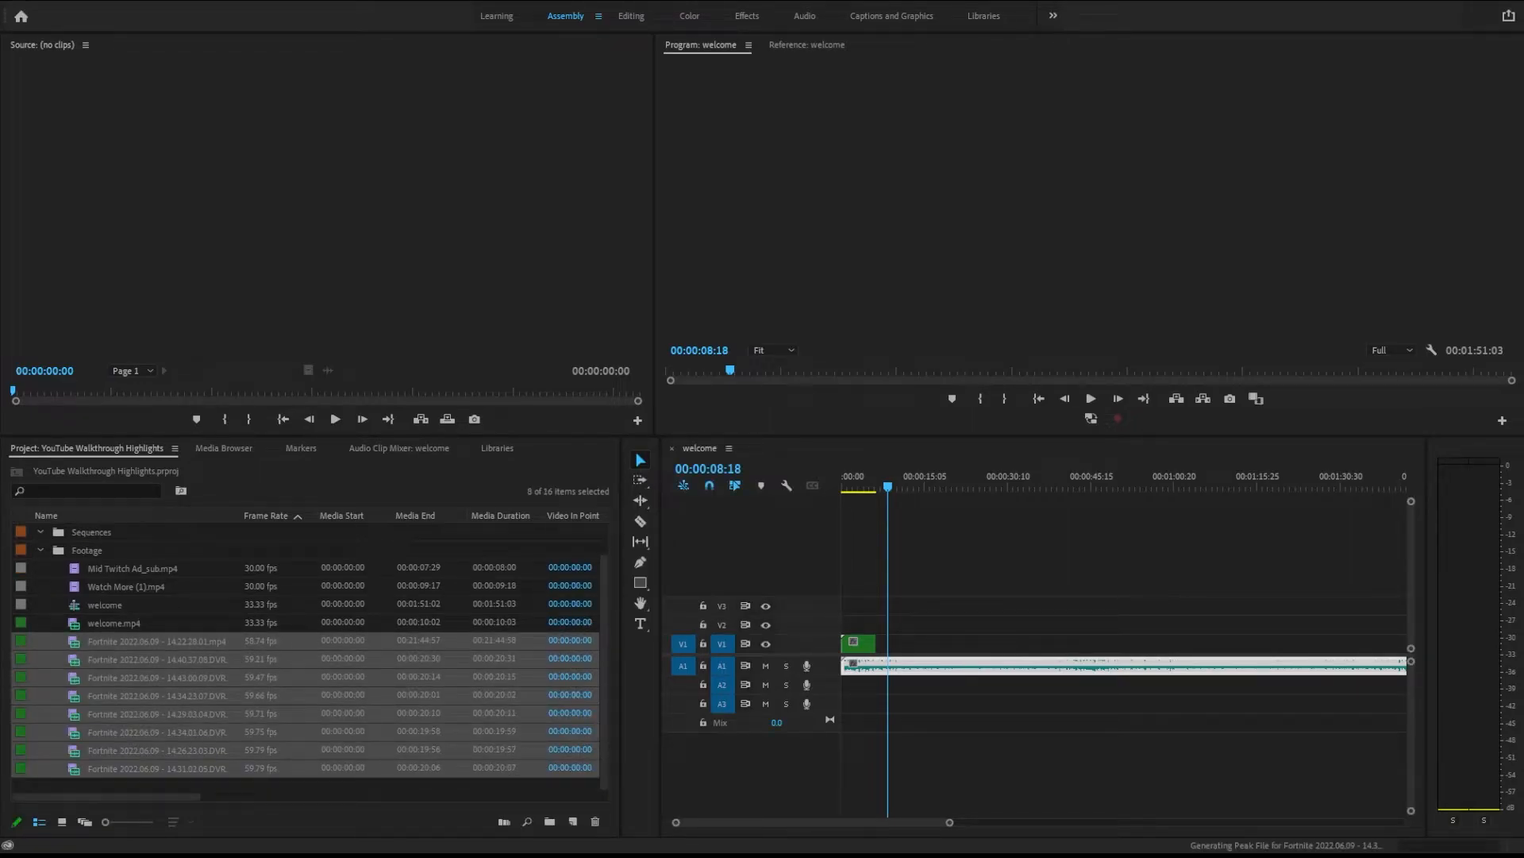
Open the Fortnite 2022.06.09 - 14.40.37.08.DVR.mp4 clip for preview and mark its In point at 00:00:00:00
{"action": "left_click", "coordinate": [115, 659]}
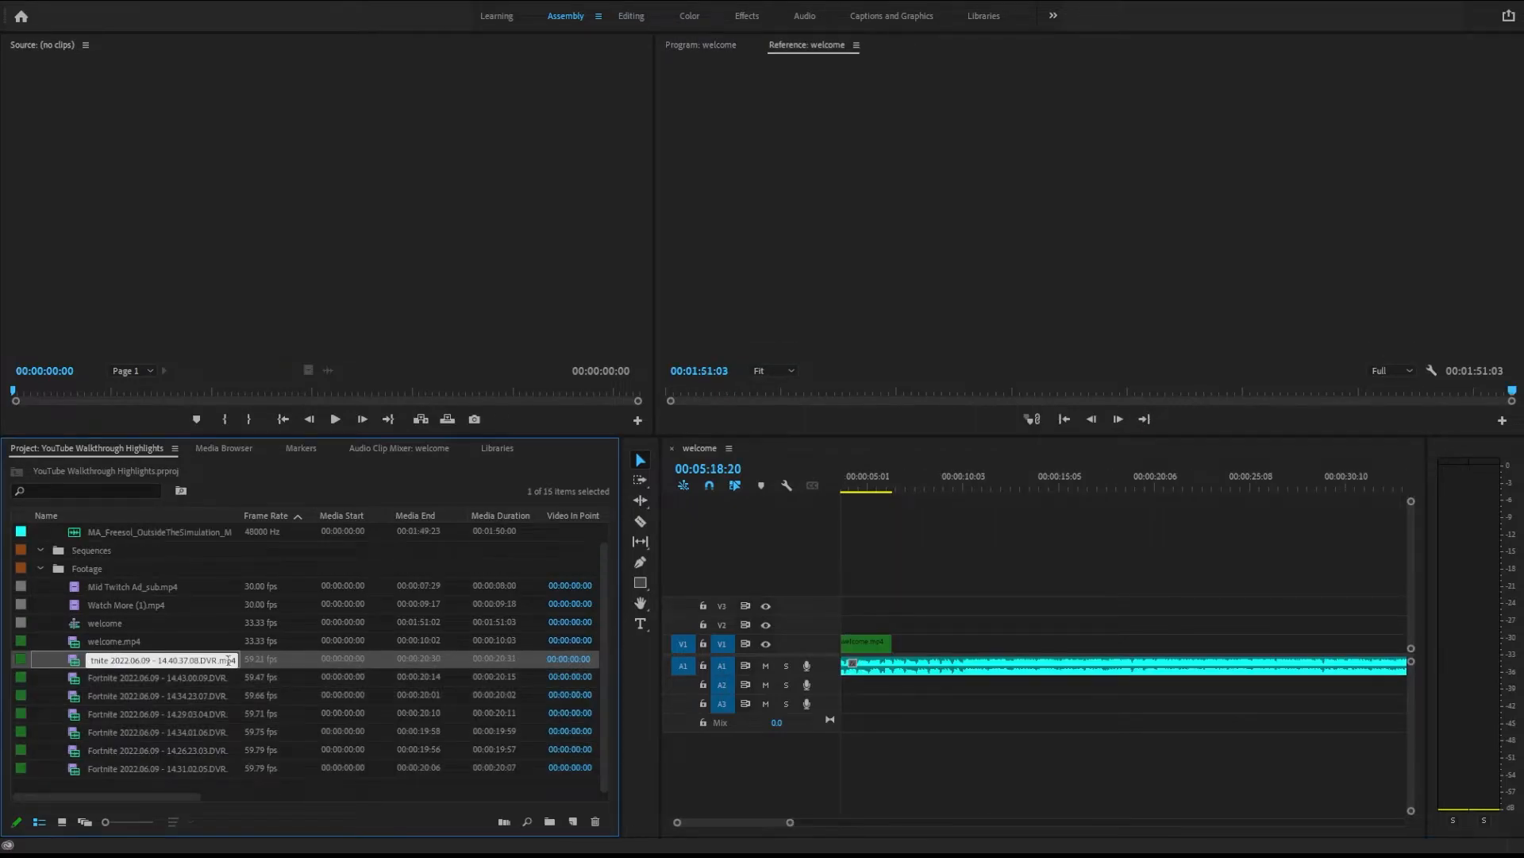
{"action": "double_click", "coordinate": [258, 661]}
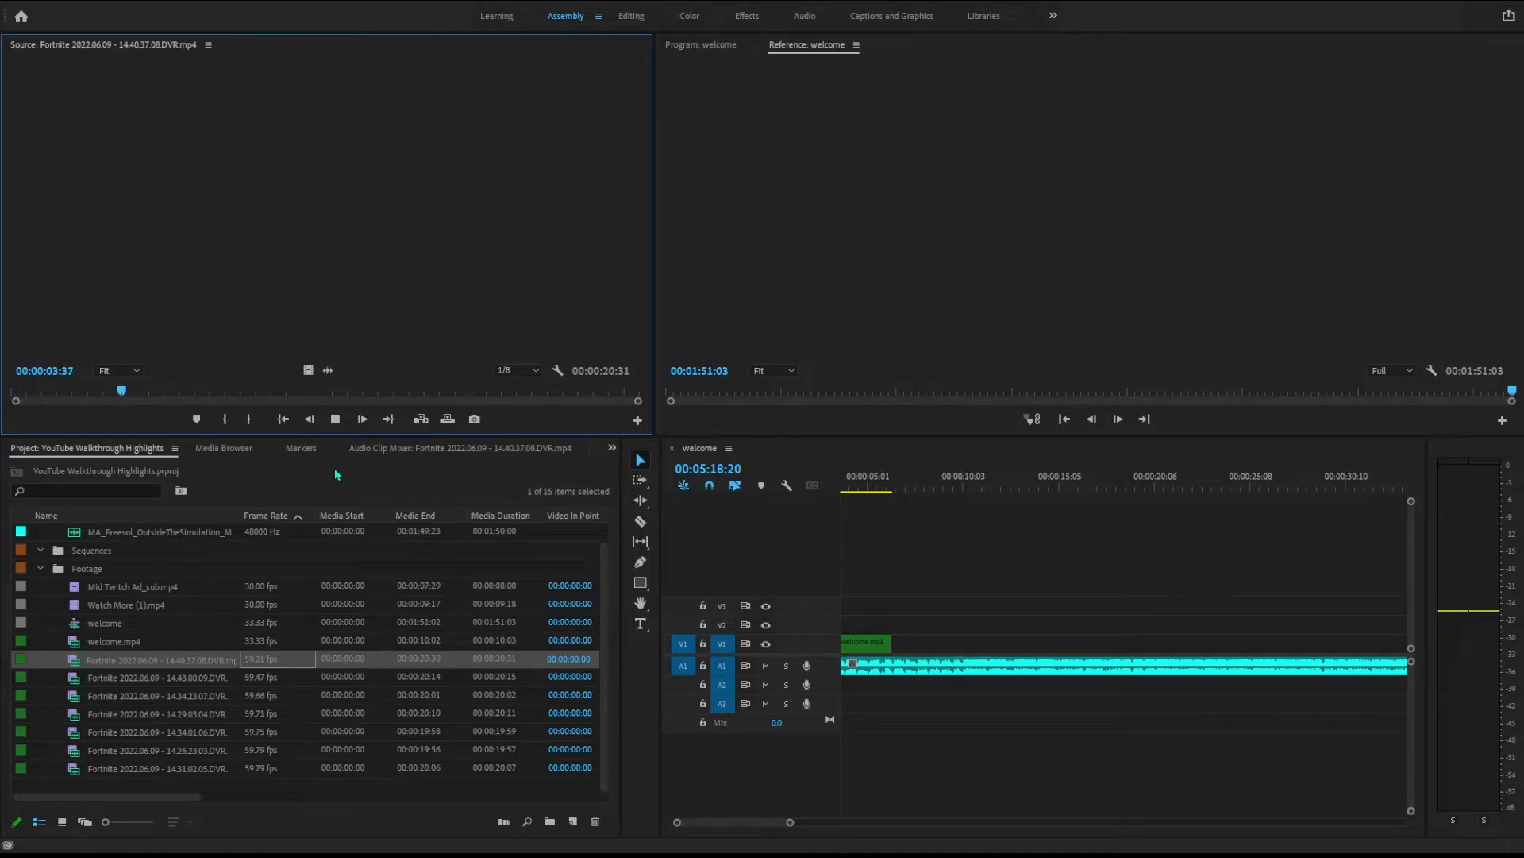
{"action": "left_click", "coordinate": [179, 391]}
{"action": "left_click_drag", "start_coordinate": [179, 392], "coordinate": [7, 405]}
{"action": "left_click", "coordinate": [225, 420]}
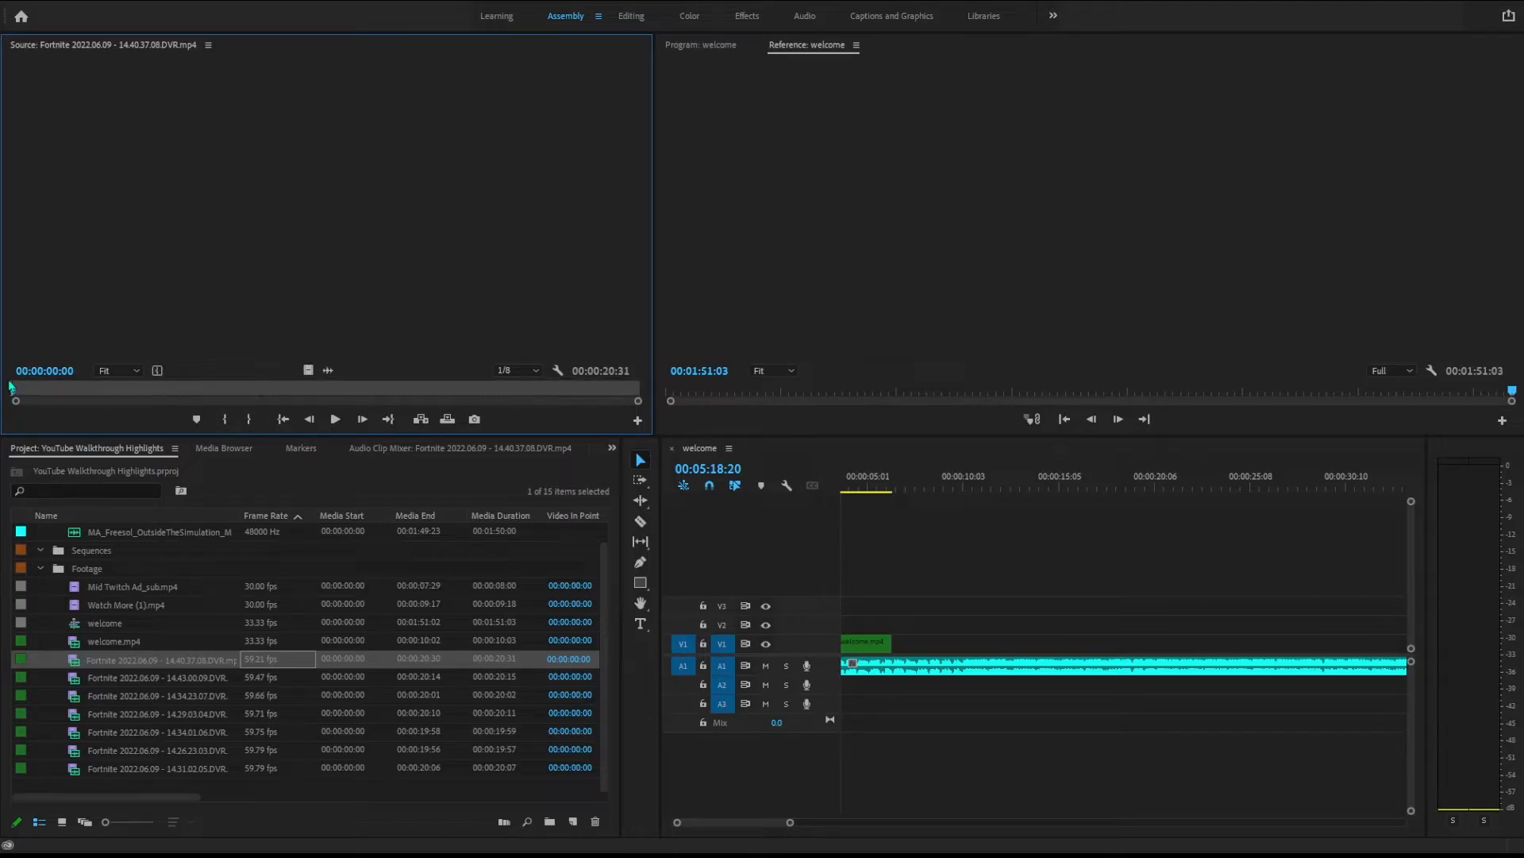
Mark the Fortnite clip's Out point at 00:00:16:18 and place only its video on track V1 directly after welcome.mp4
{"action": "left_click_drag", "start_coordinate": [17, 394], "coordinate": [510, 389]}
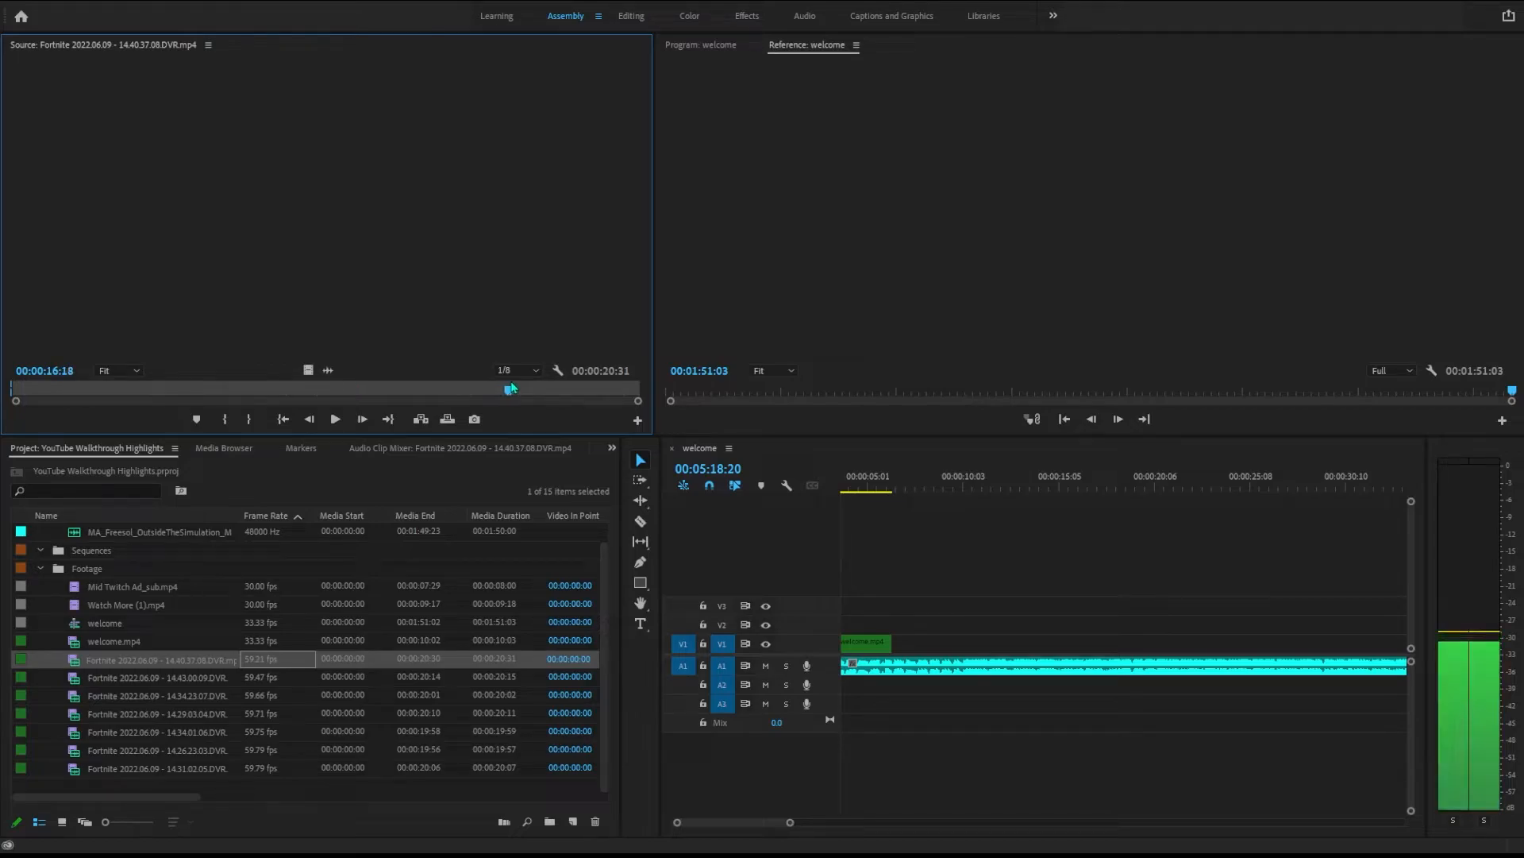
{"action": "left_click", "coordinate": [250, 420]}
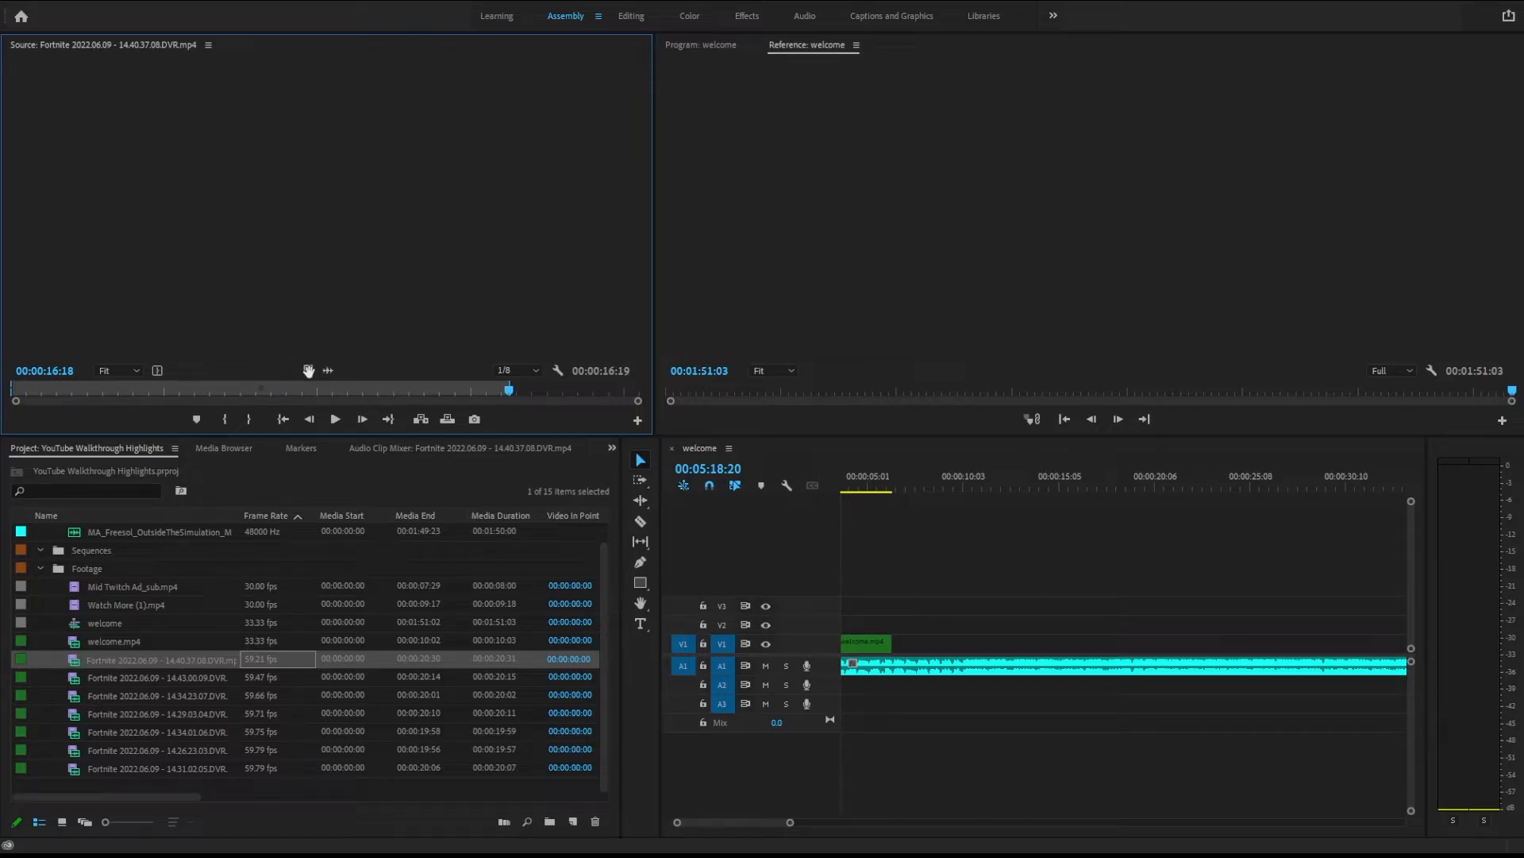
{"action": "left_click_drag", "start_coordinate": [308, 370], "coordinate": [901, 649]}
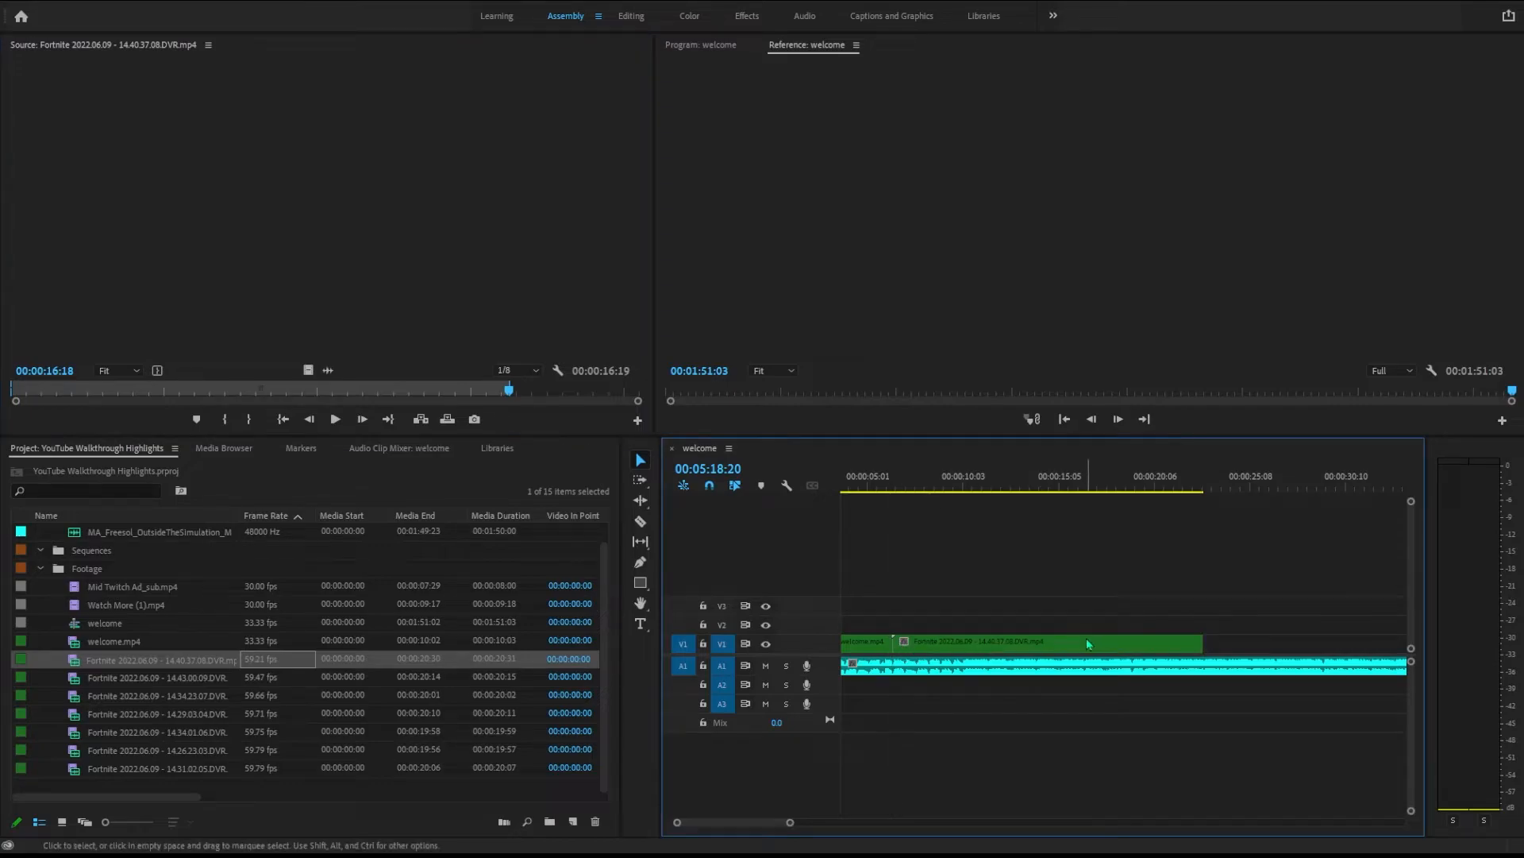
Play back the join between the welcome and Fortnite clips, then return the playhead to the sequence start
{"action": "key", "text": "space"}
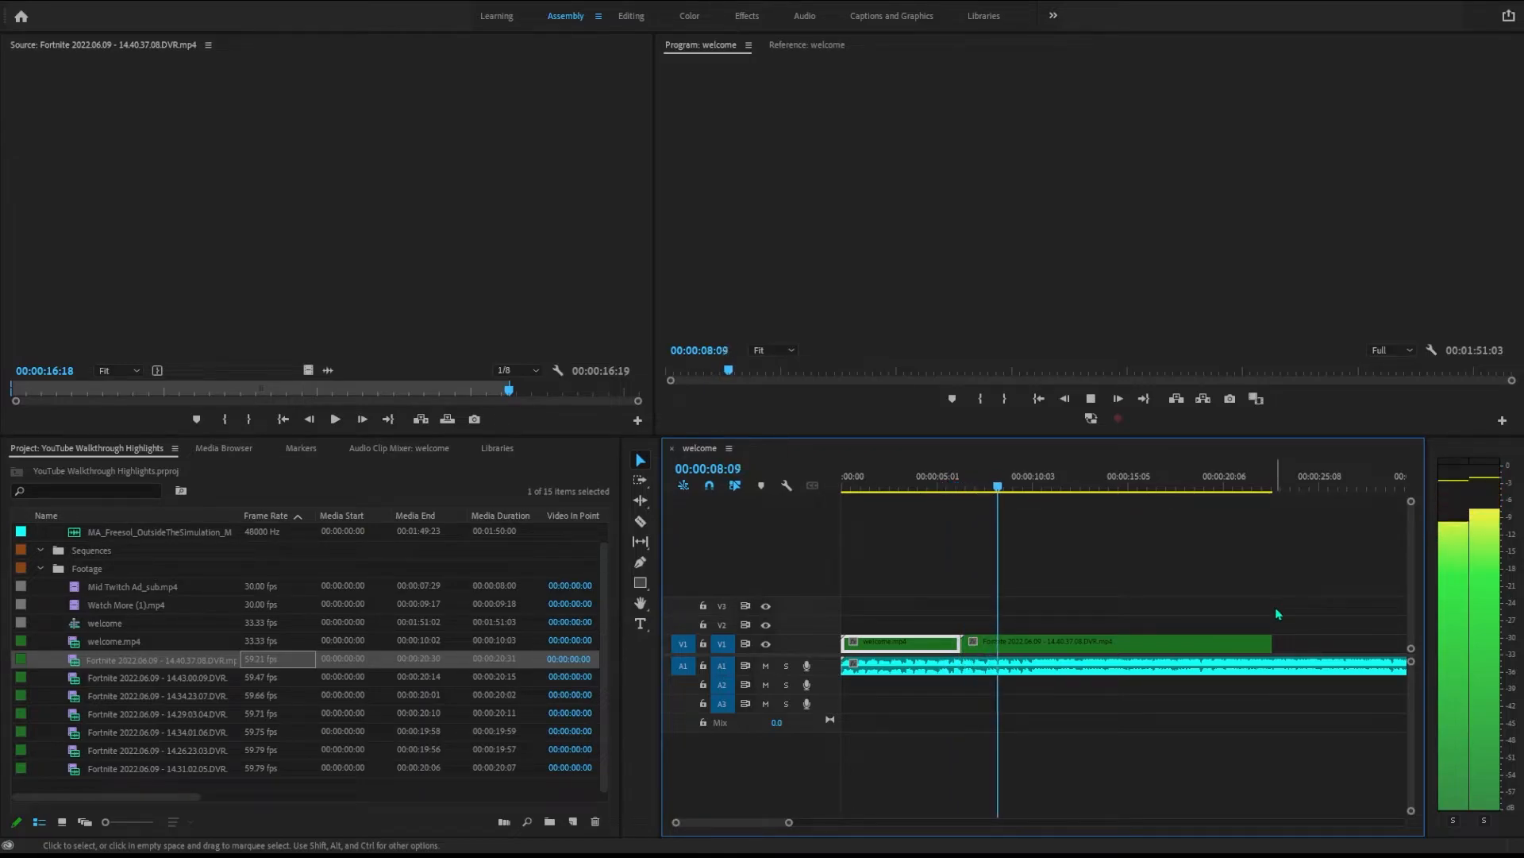
{"action": "key", "text": "space"}
{"action": "key", "text": "Home"}
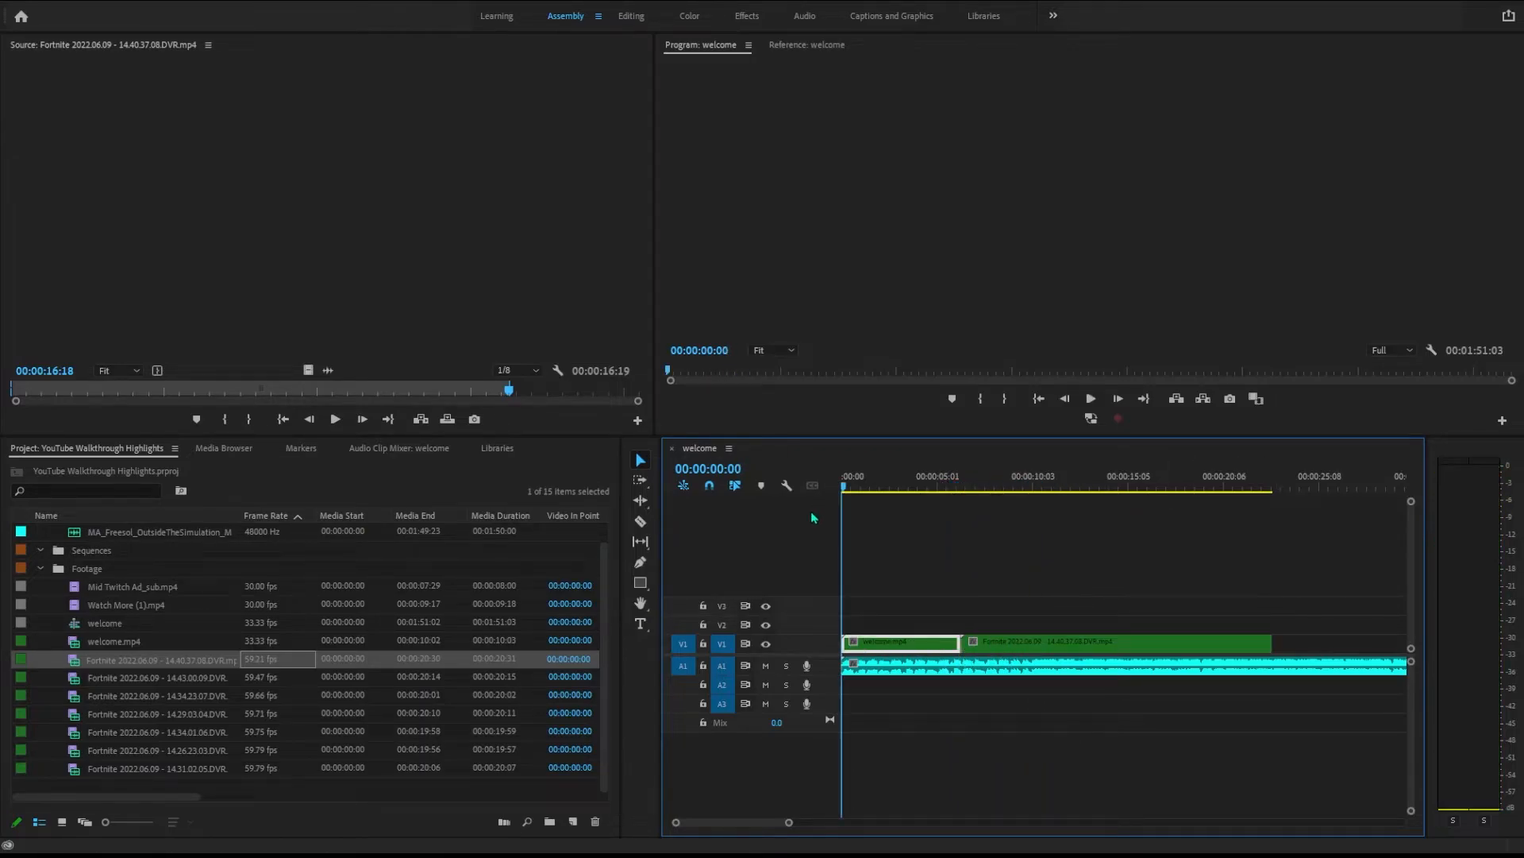
Play the welcome sequence through the music and add timeline markers on its beats
{"action": "left_click_drag", "start_coordinate": [788, 821], "coordinate": [939, 822]}
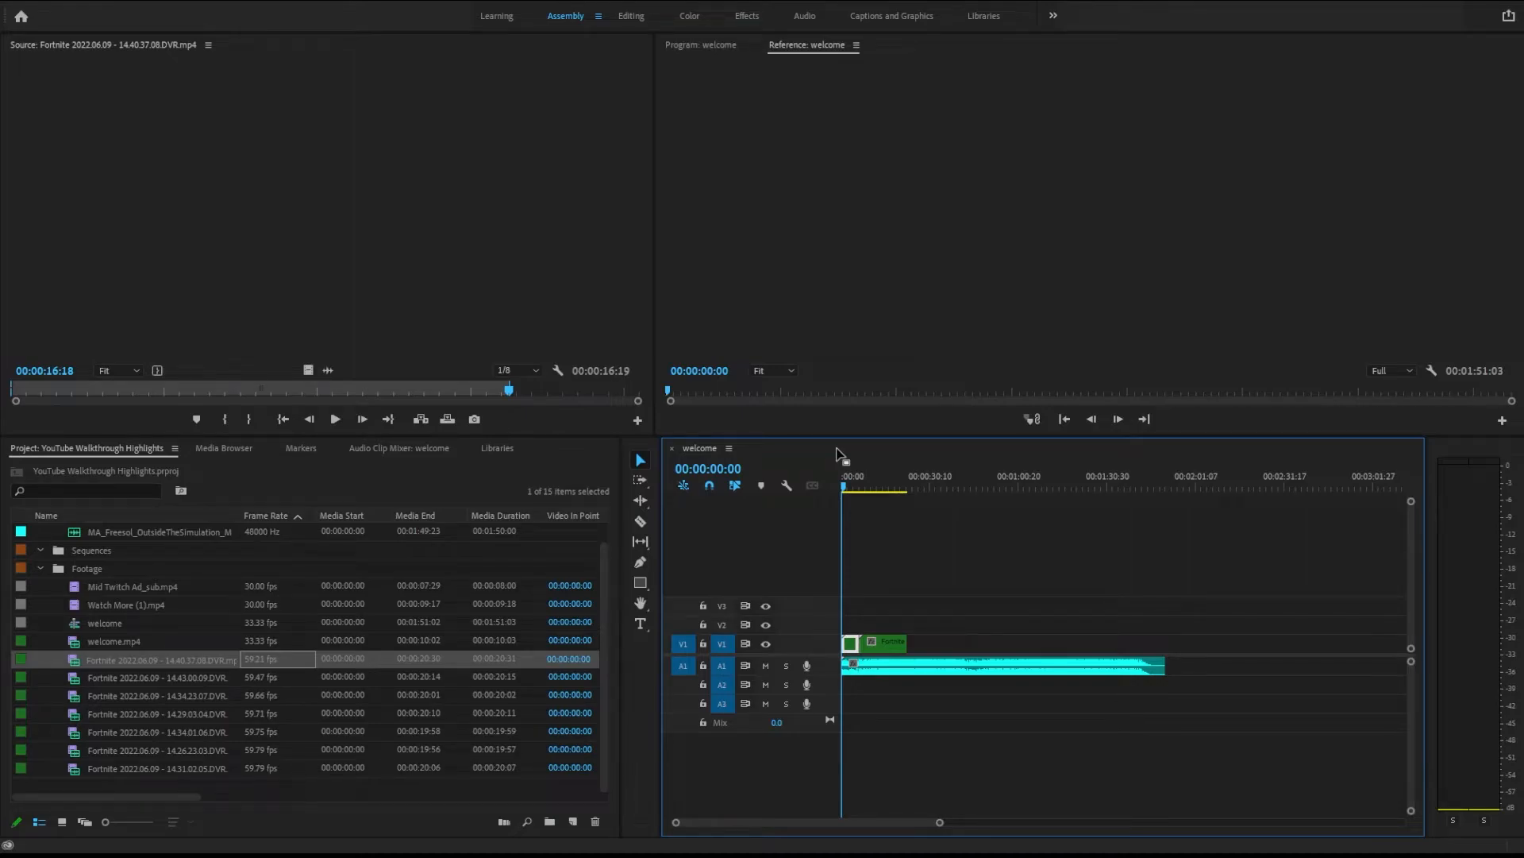
{"action": "key", "text": "space"}
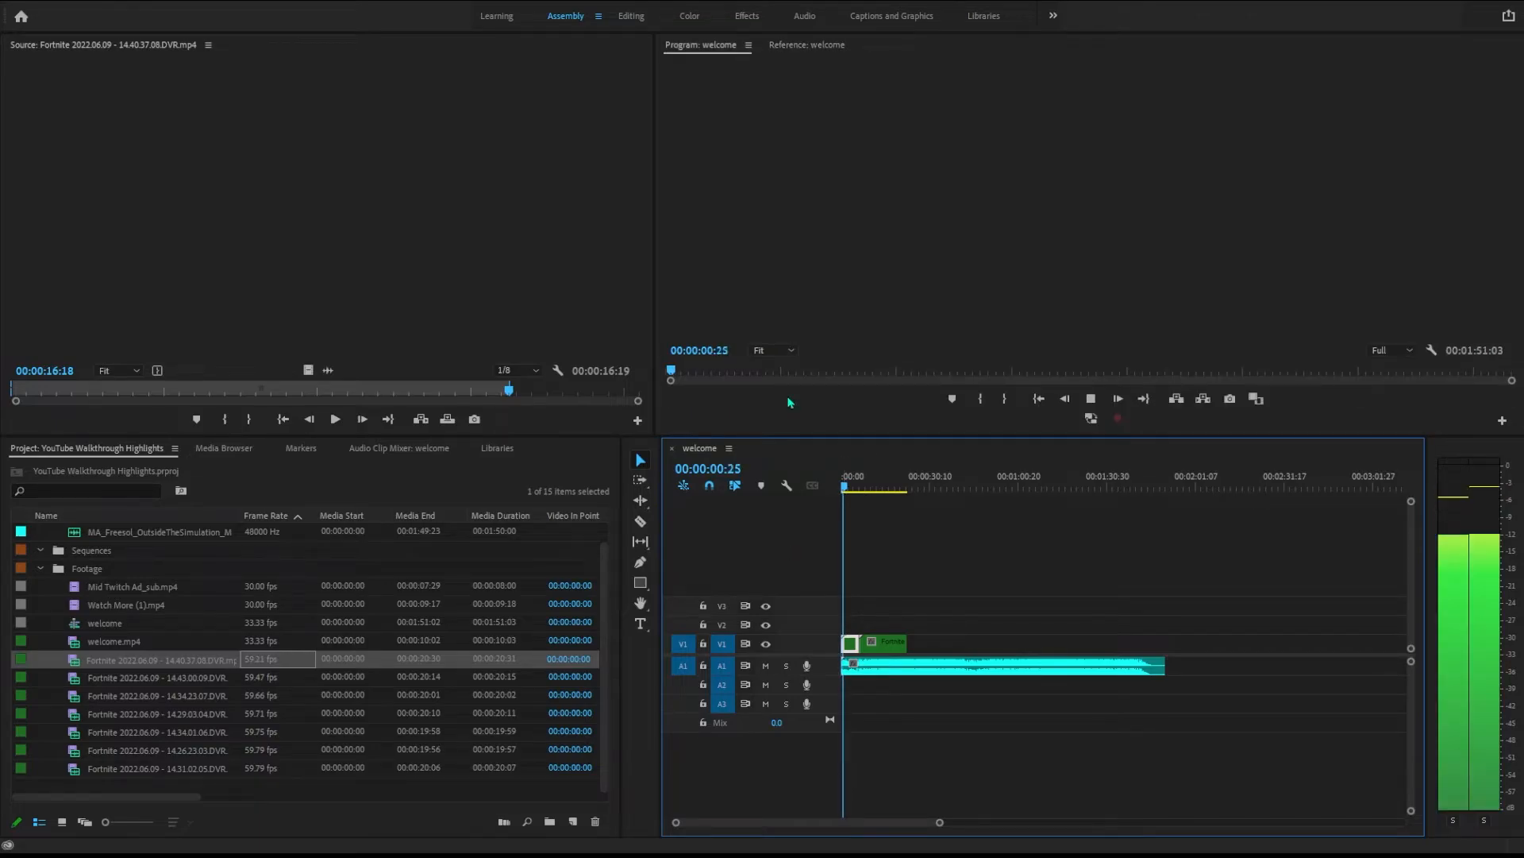
{"action": "key", "text": "m"}
{"action": "key", "text": "m"}
{"action": "key", "text": "m"}
{"action": "key", "text": "m"}
{"action": "key", "text": "m"}
{"action": "key", "text": "m"}
{"action": "key", "text": "m"}
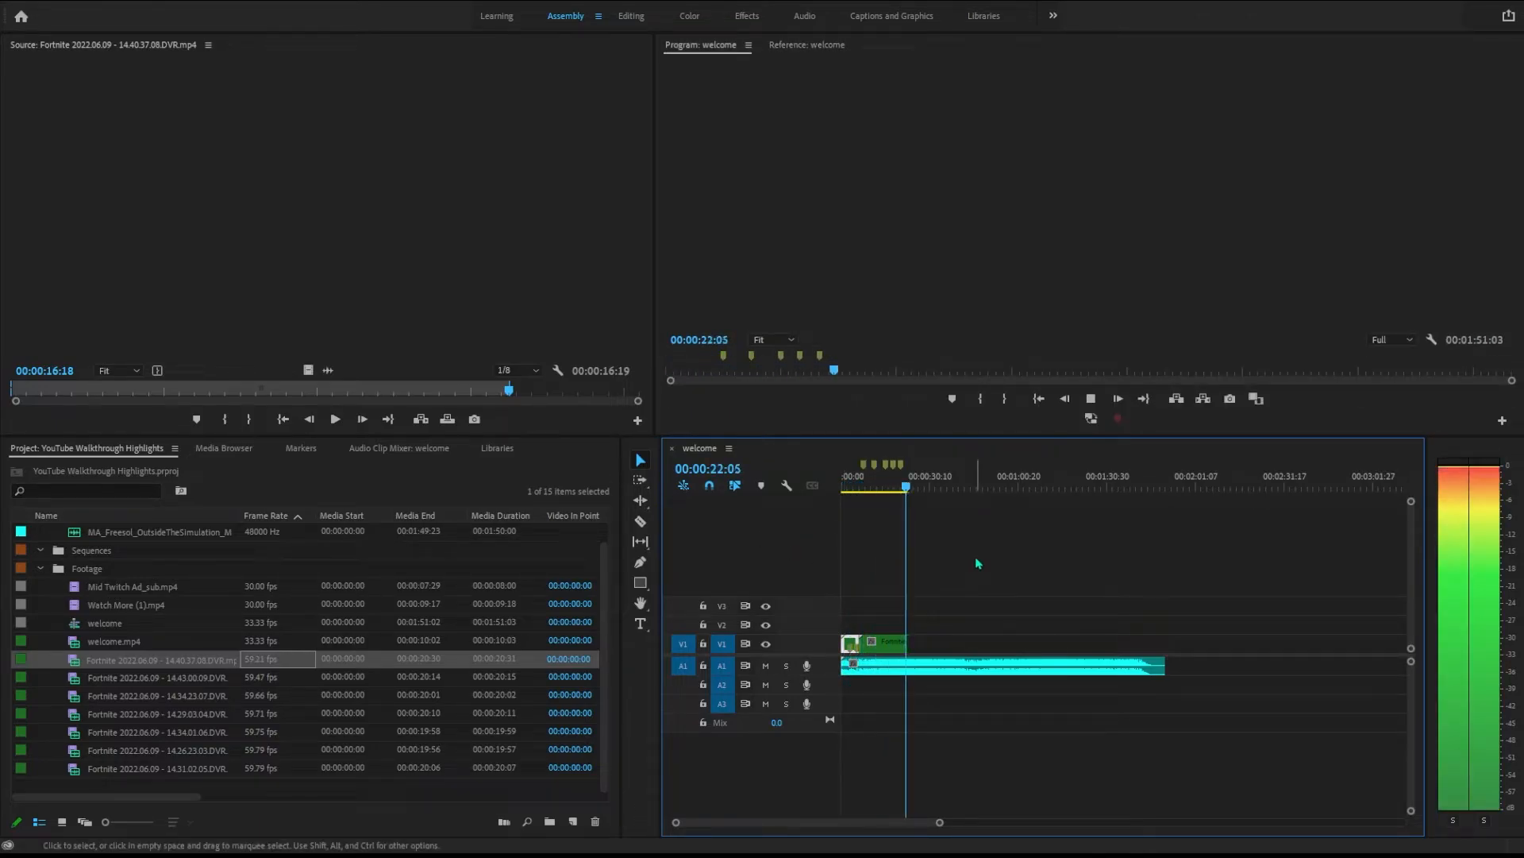
{"action": "key", "text": "m"}
{"action": "key", "text": "m"}
{"action": "key", "text": "m"}
{"action": "key", "text": "m"}
{"action": "key", "text": "m"}
{"action": "key", "text": "m"}
{"action": "key", "text": "m"}
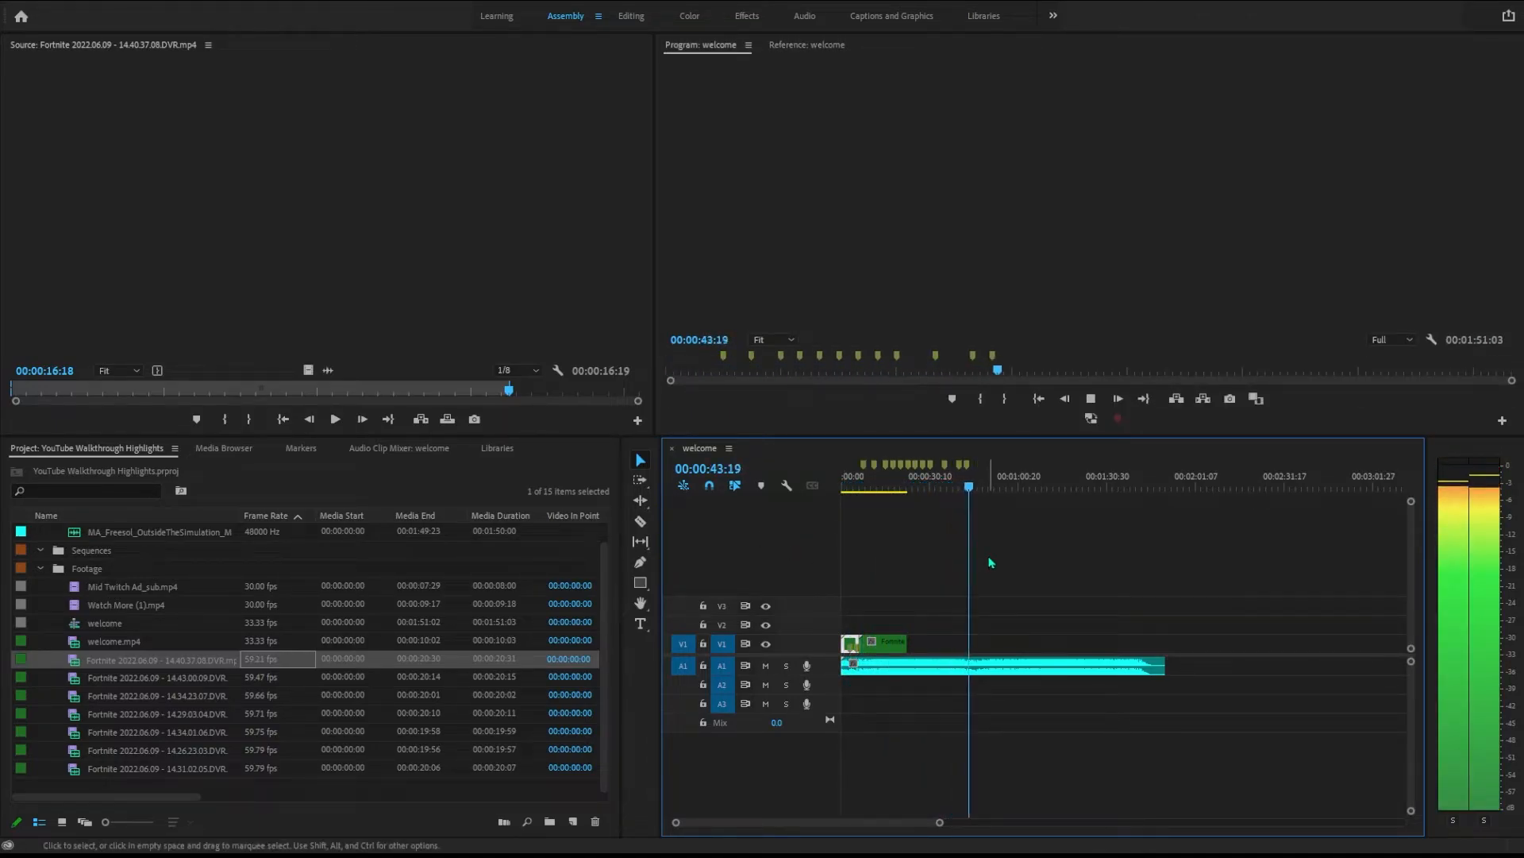
{"action": "key", "text": "m"}
{"action": "key", "text": "m"}
{"action": "key", "text": "m"}
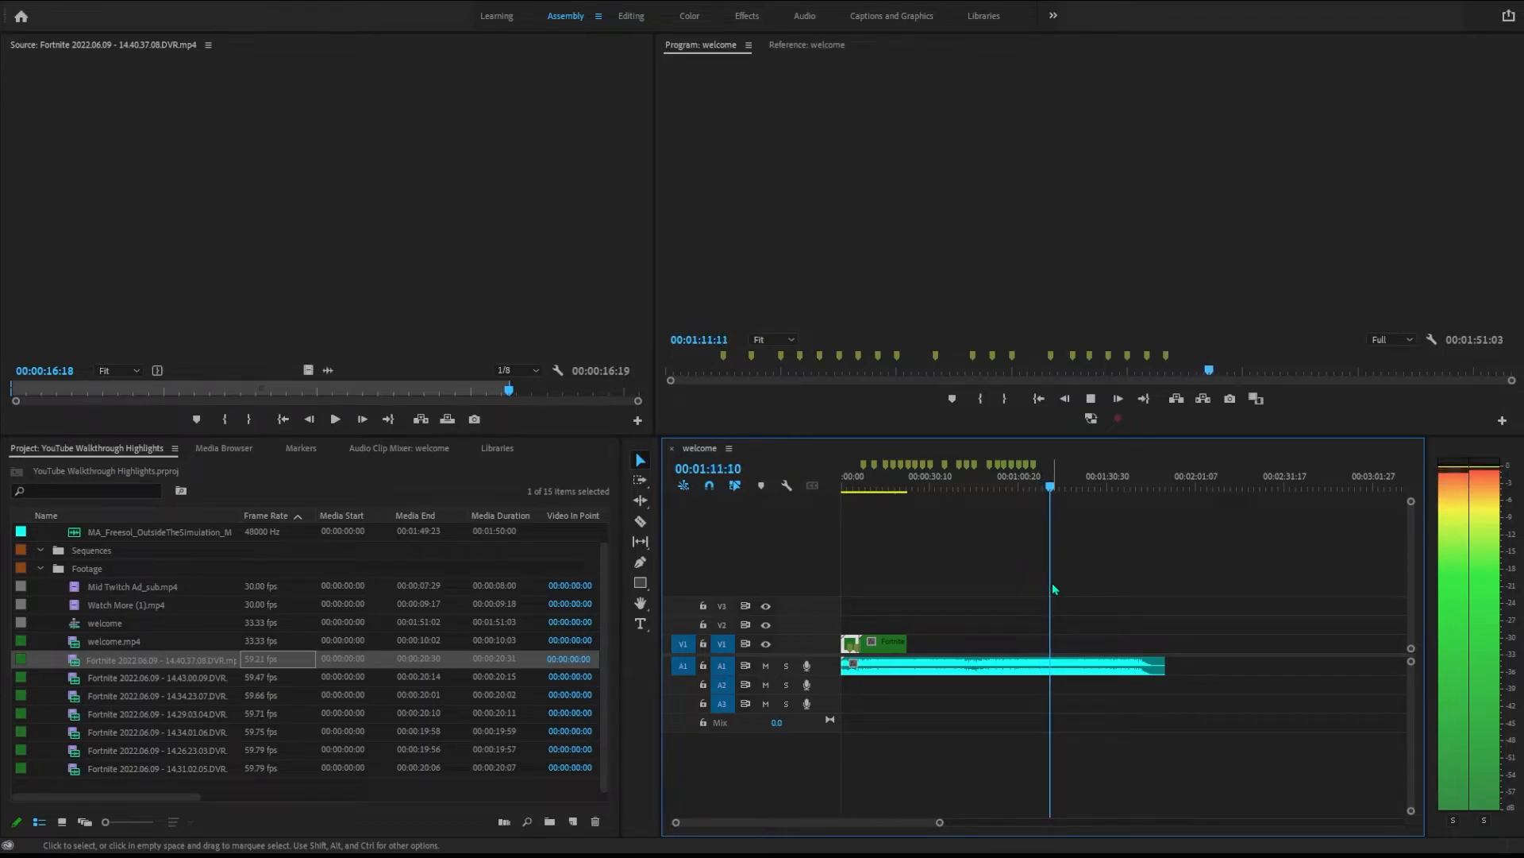
{"action": "key", "text": "m"}
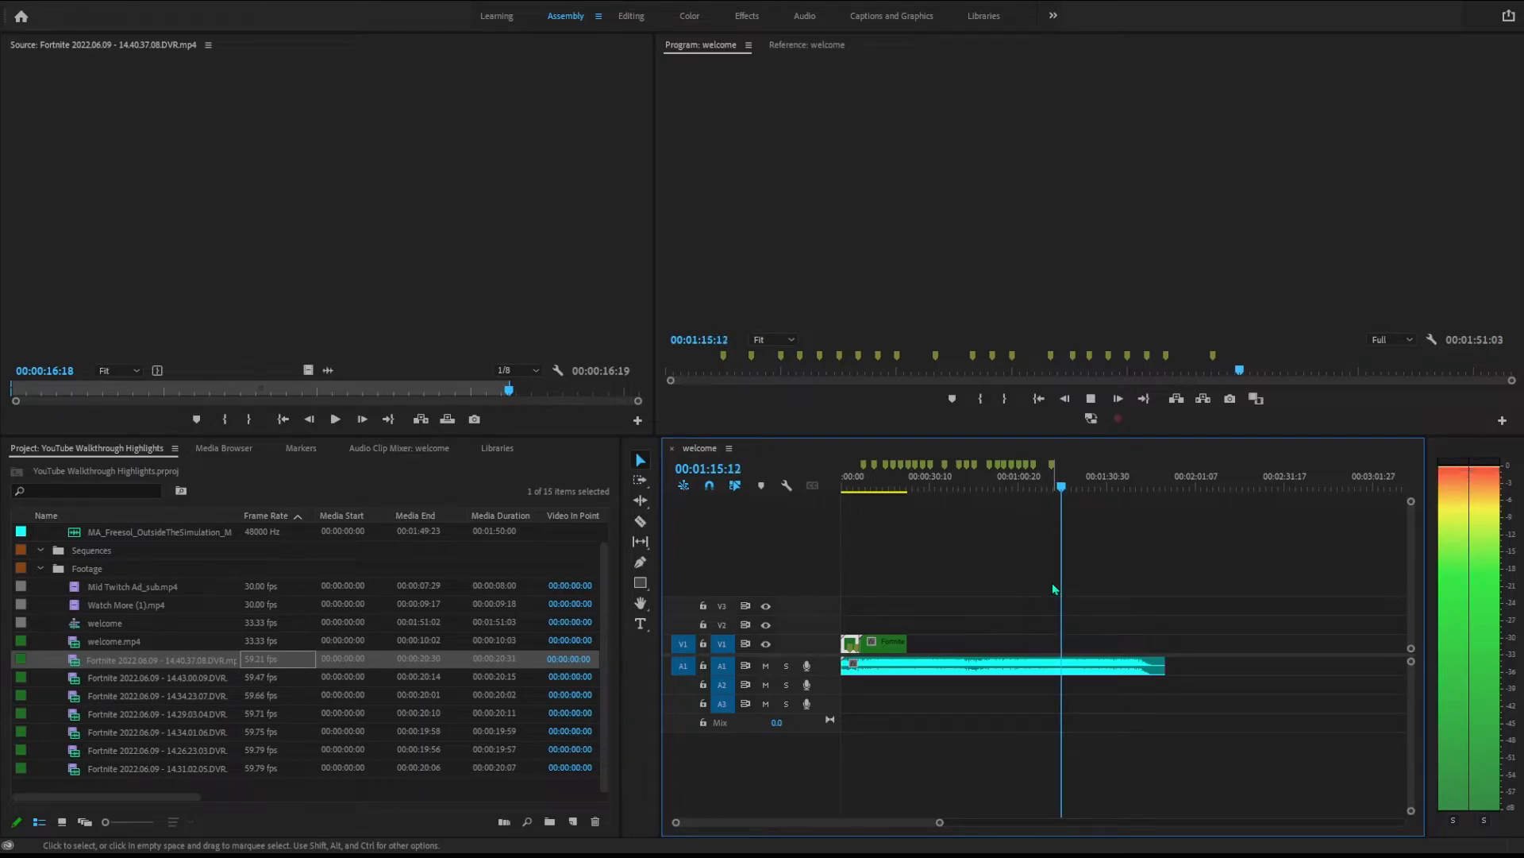
{"action": "key", "text": "m"}
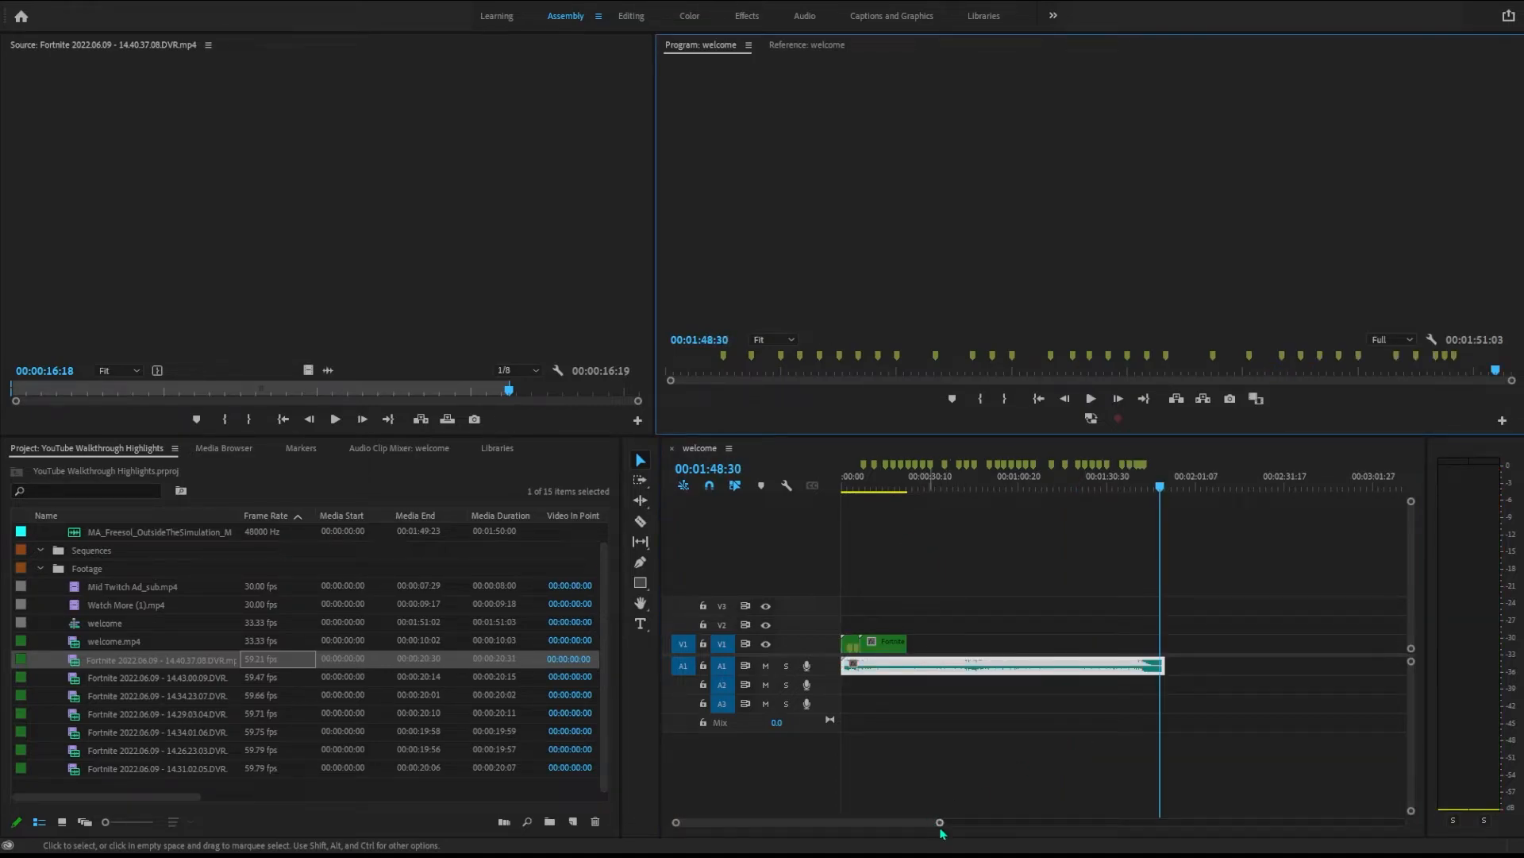
Shift the cut between welcome.mp4 and the first Fortnite clip to the first marker, and play back the transition
{"action": "left_click_drag", "start_coordinate": [940, 823], "coordinate": [727, 822]}
{"action": "left_click", "coordinate": [959, 483]}
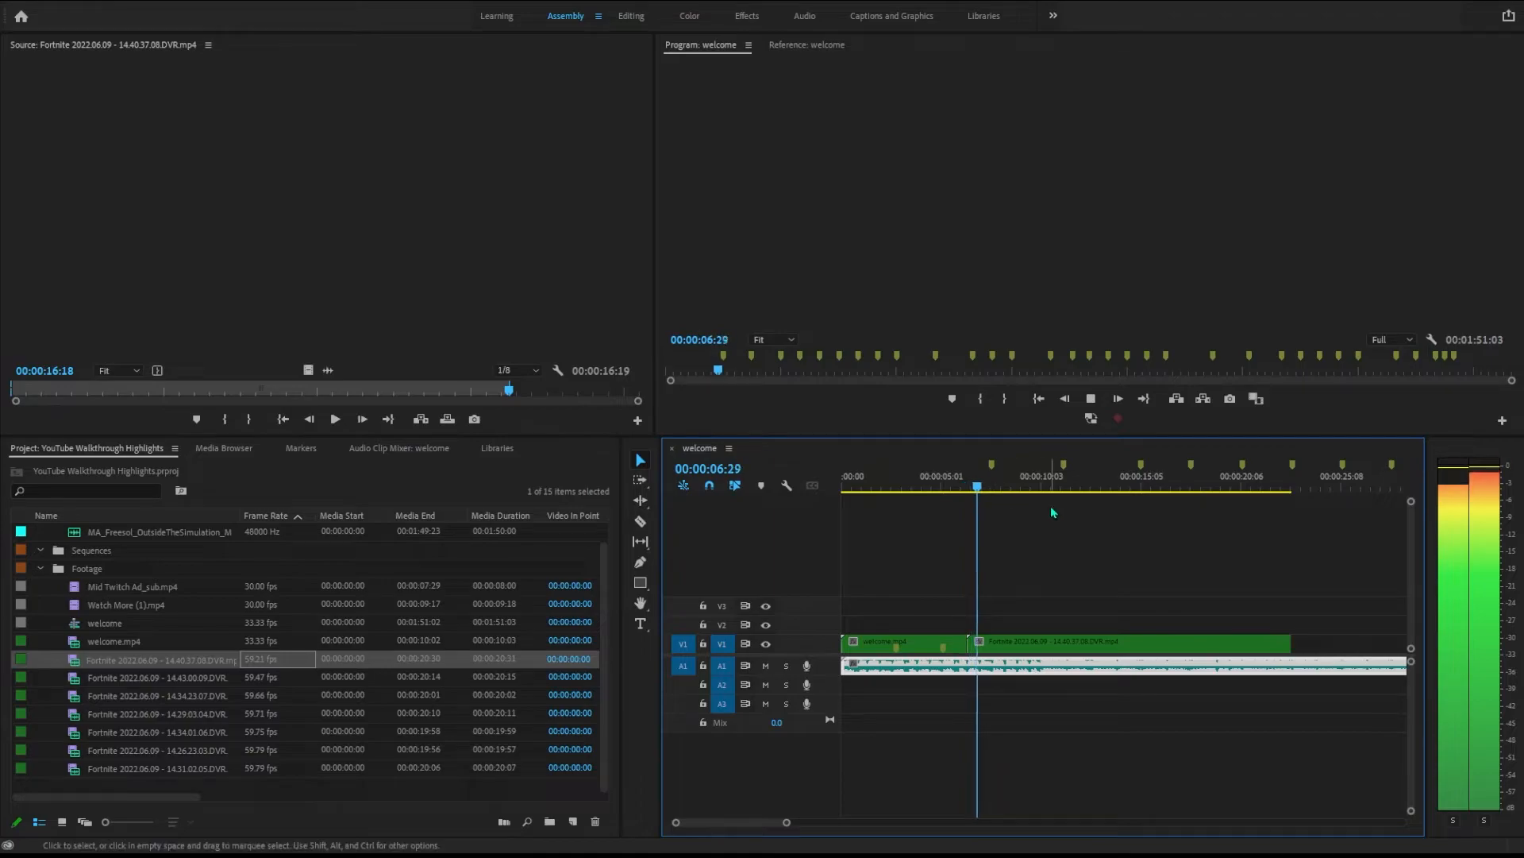
{"action": "key", "text": "space"}
{"action": "left_click_drag", "start_coordinate": [969, 643], "coordinate": [992, 640]}
{"action": "left_click", "coordinate": [970, 479]}
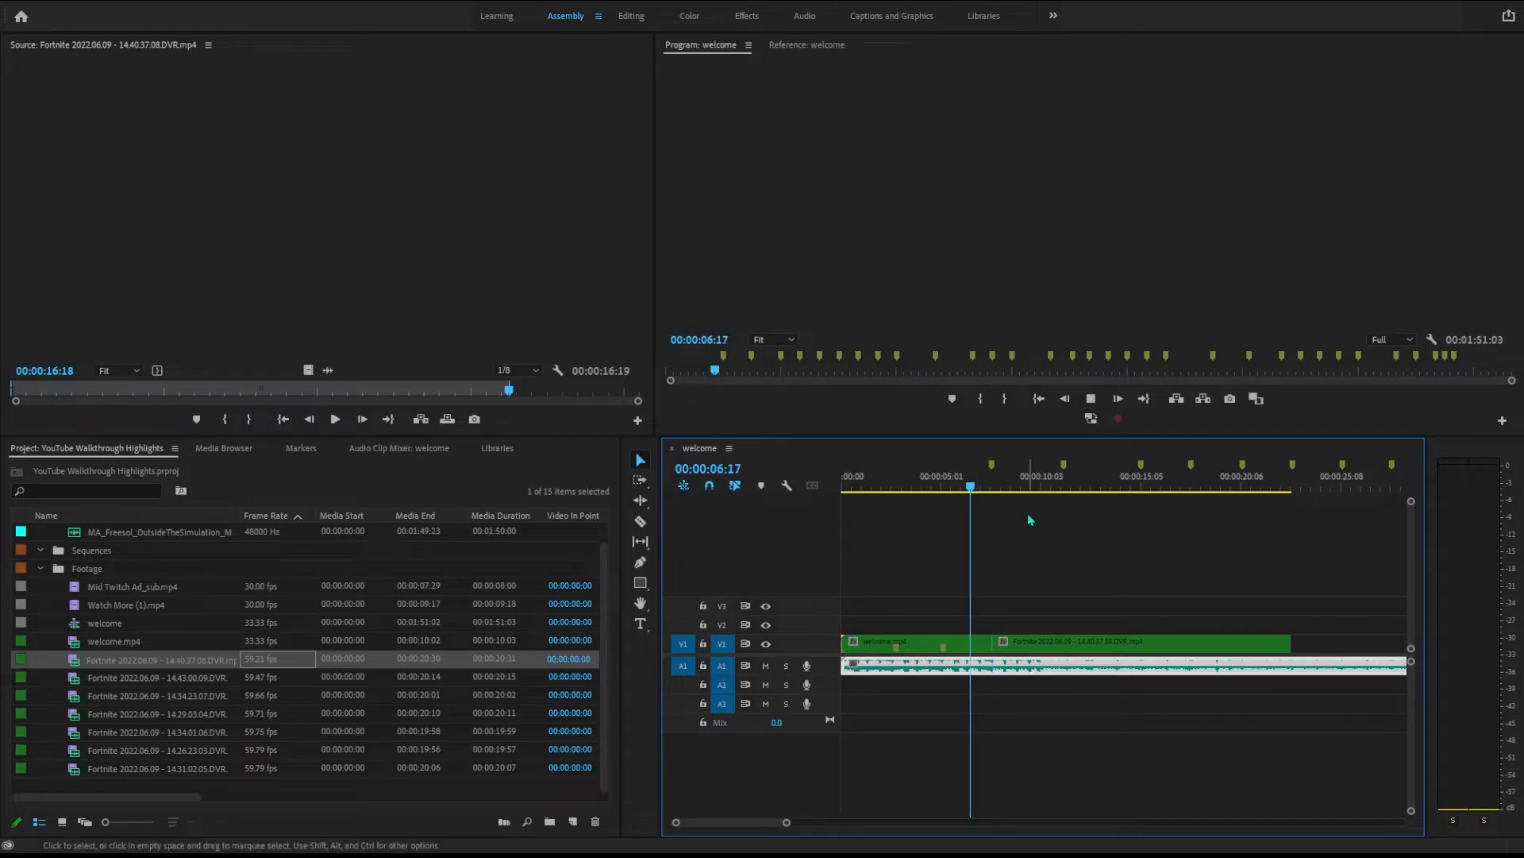
{"action": "key", "text": "space"}
{"action": "key", "text": "space"}
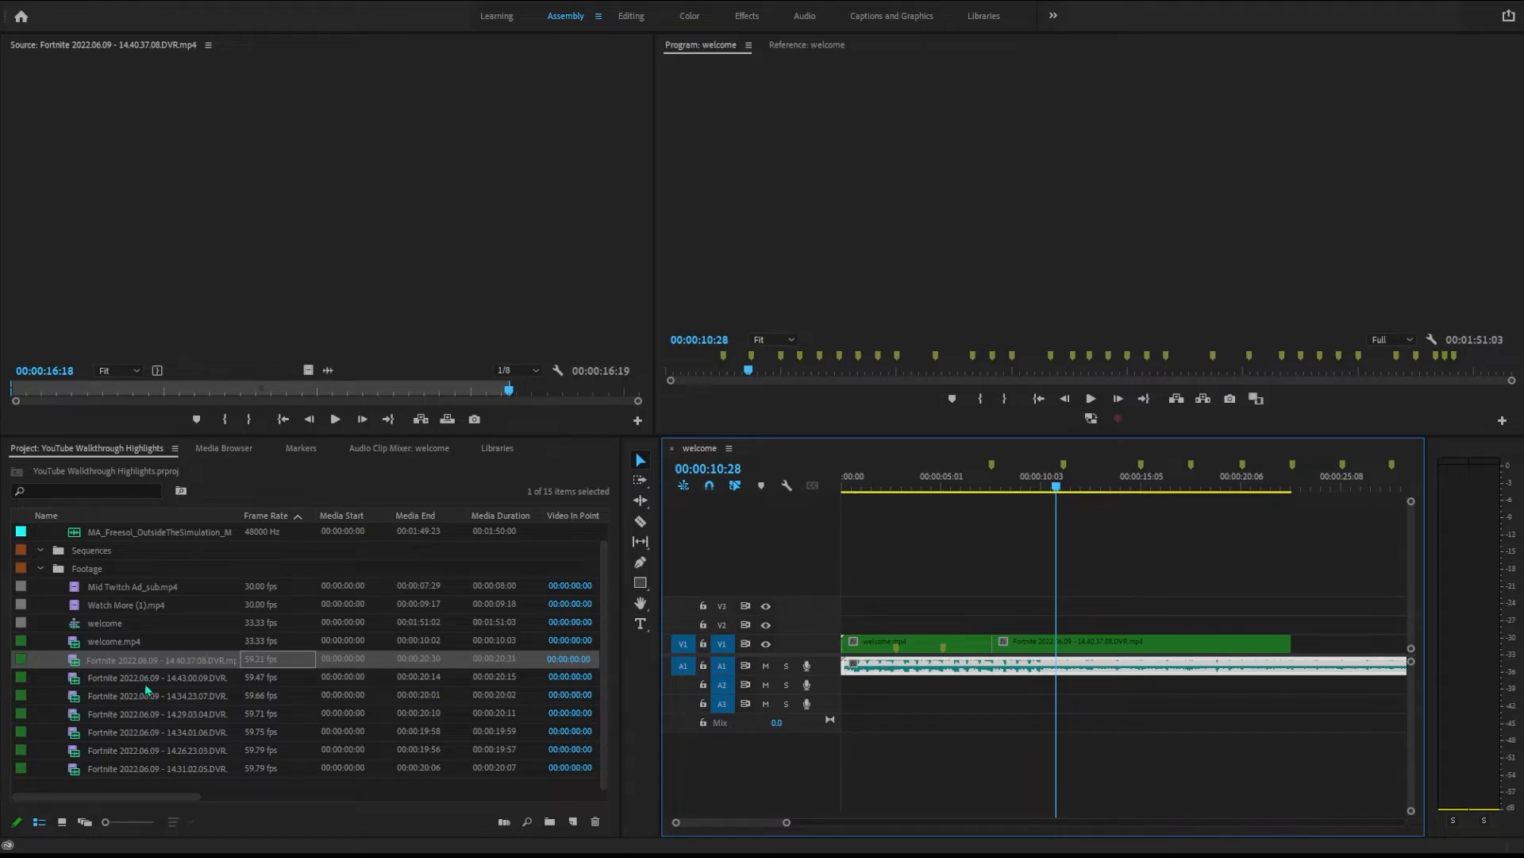
Place the remaining Fortnite clips on tracks V2 and V3, spread along the marked music from the second marker onward
{"action": "left_click", "coordinate": [151, 679]}
{"action": "left_click_drag", "start_coordinate": [183, 680], "coordinate": [1070, 635]}
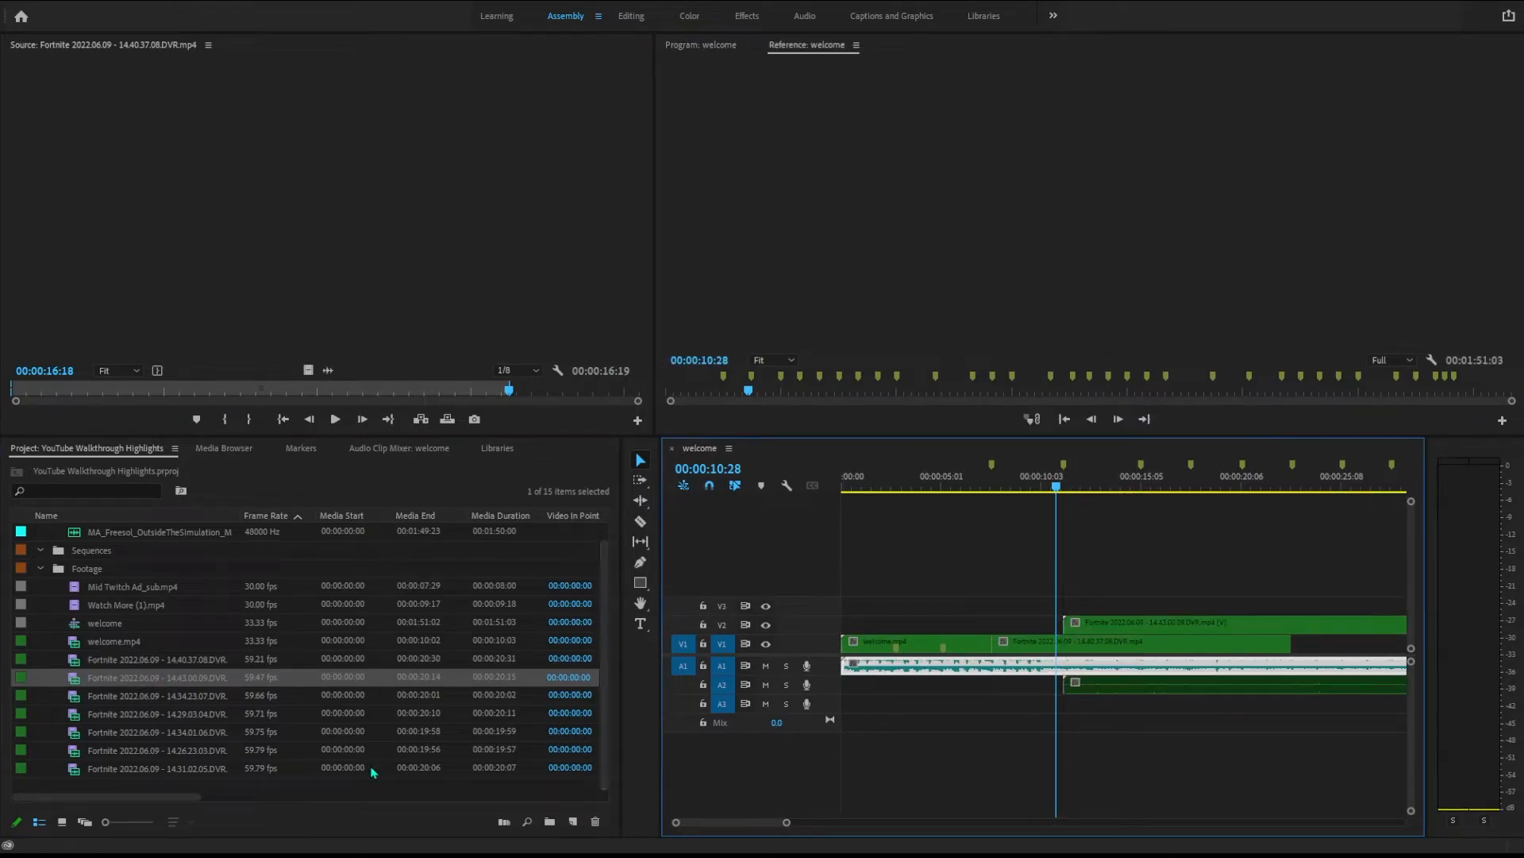
{"action": "left_click_drag", "start_coordinate": [124, 699], "coordinate": [1106, 614]}
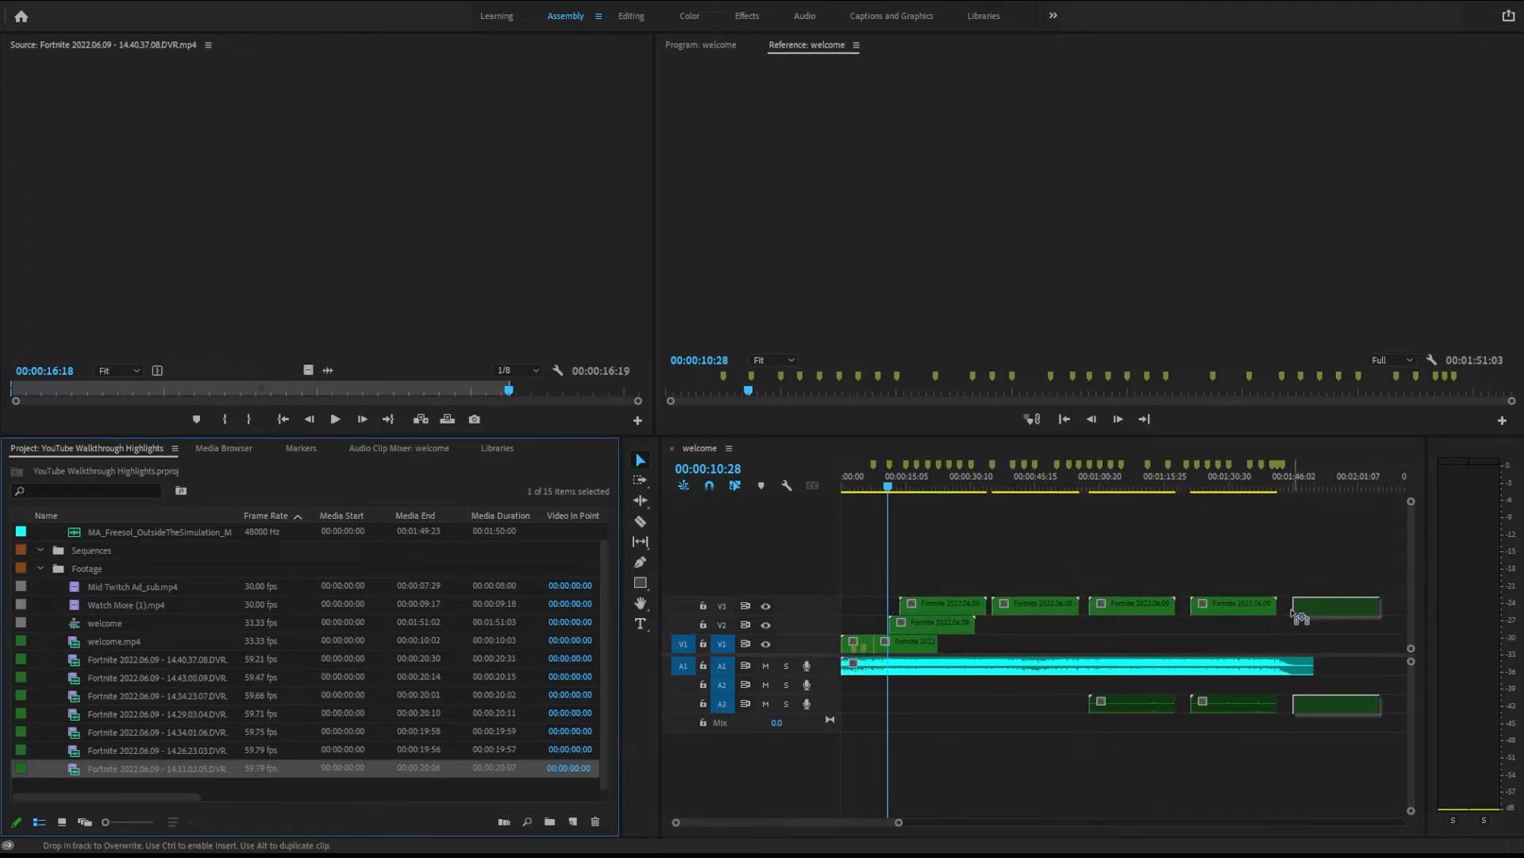
{"action": "left_click_drag", "start_coordinate": [1288, 610], "coordinate": [1288, 610]}
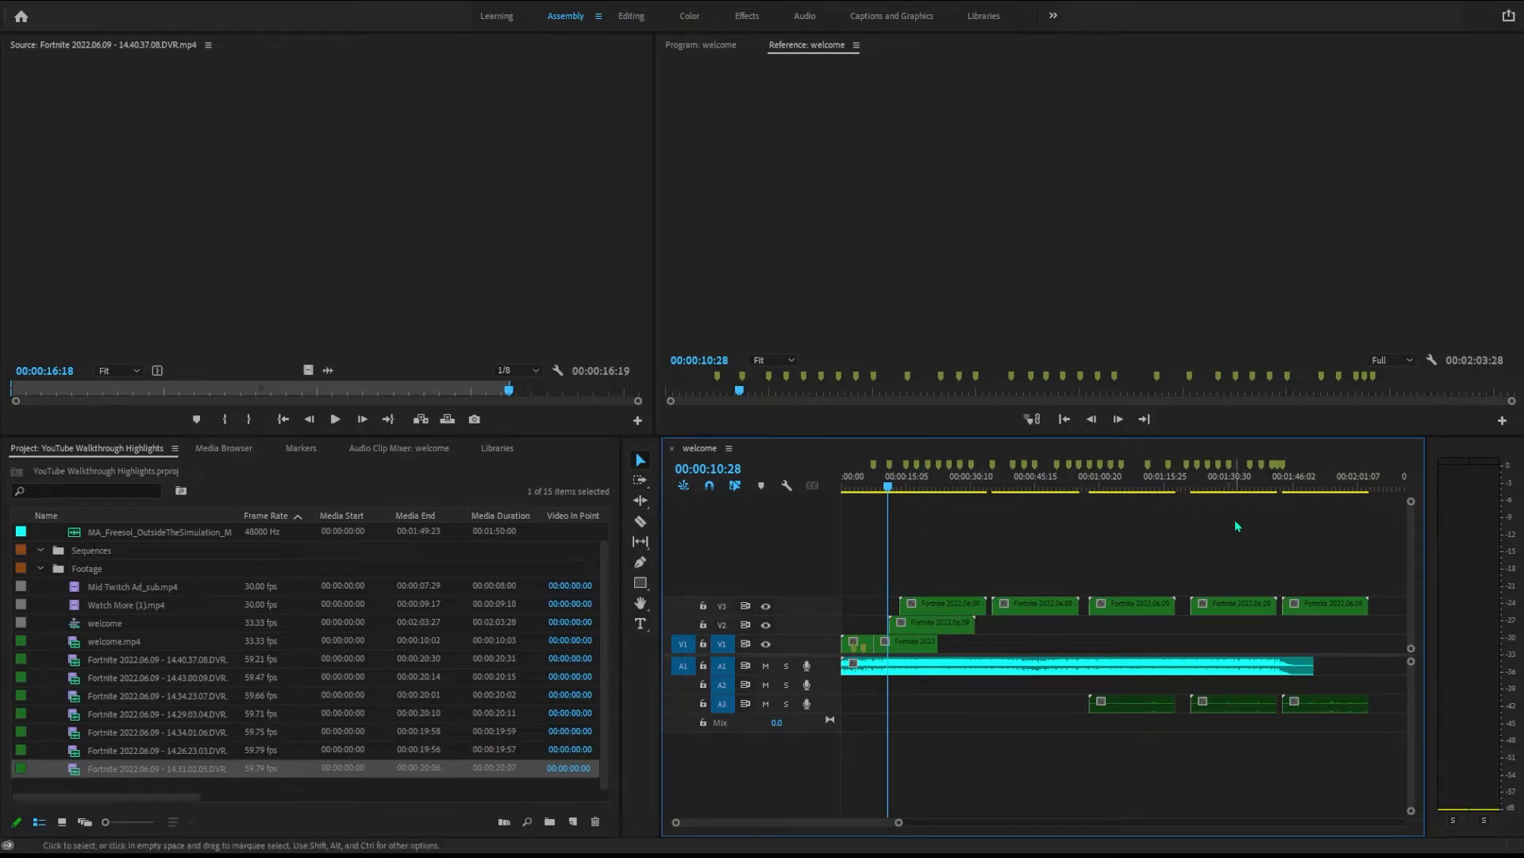
Lay a short piece of Fortnite footage on V2 over the V1 footage near the 00:00:15:05 ruler mark
{"action": "left_click_drag", "start_coordinate": [898, 826], "coordinate": [836, 831]}
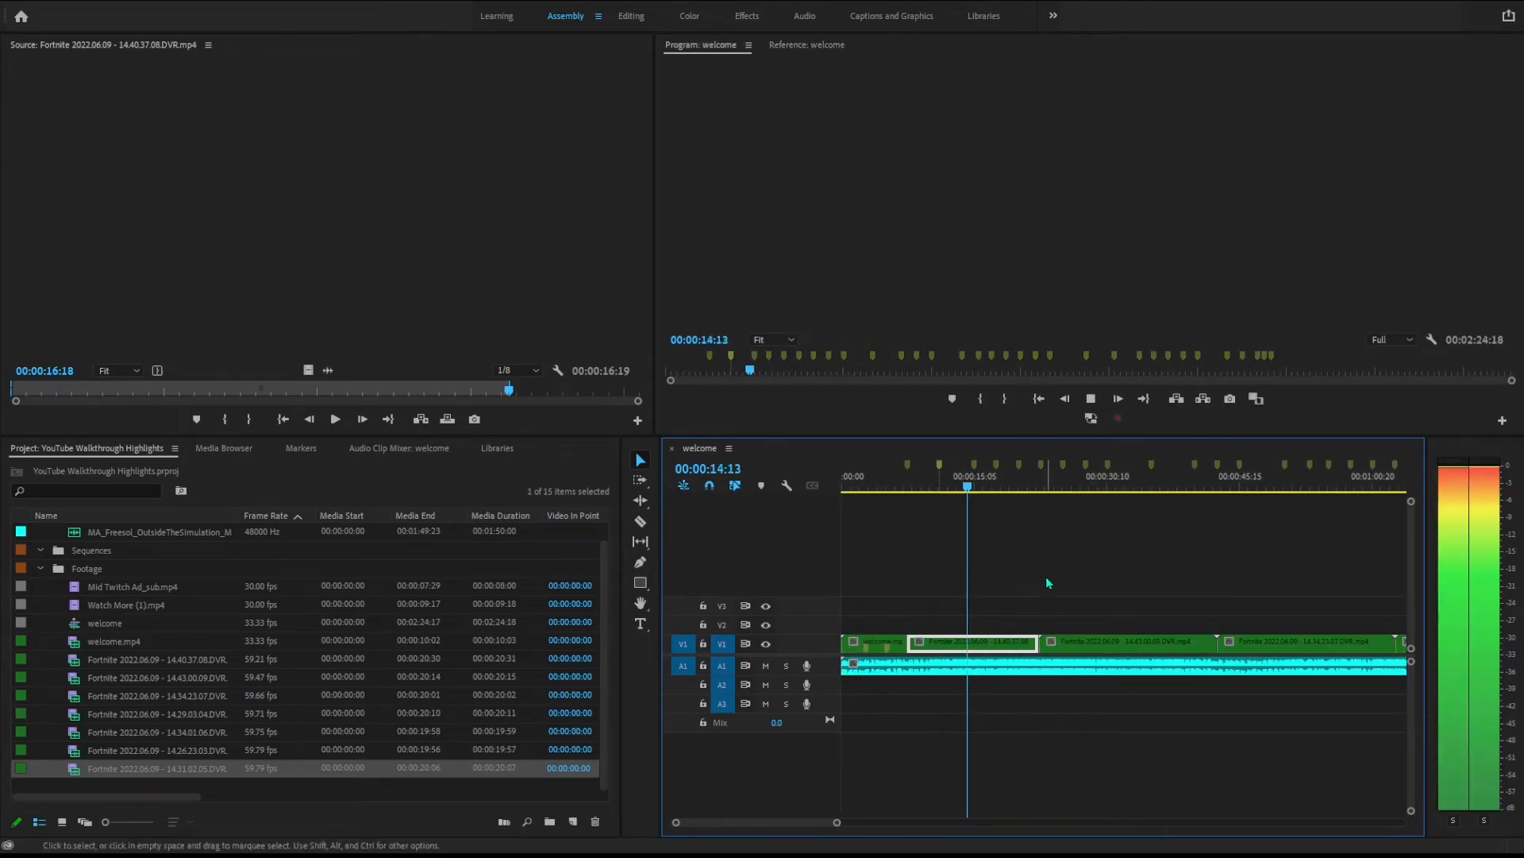
{"action": "left_click", "coordinate": [1023, 482]}
{"action": "left_click", "coordinate": [1037, 643]}
{"action": "key", "text": "v"}
{"action": "left_click_drag", "start_coordinate": [1209, 643], "coordinate": [1056, 625]}
{"action": "left_click", "coordinate": [1014, 482]}
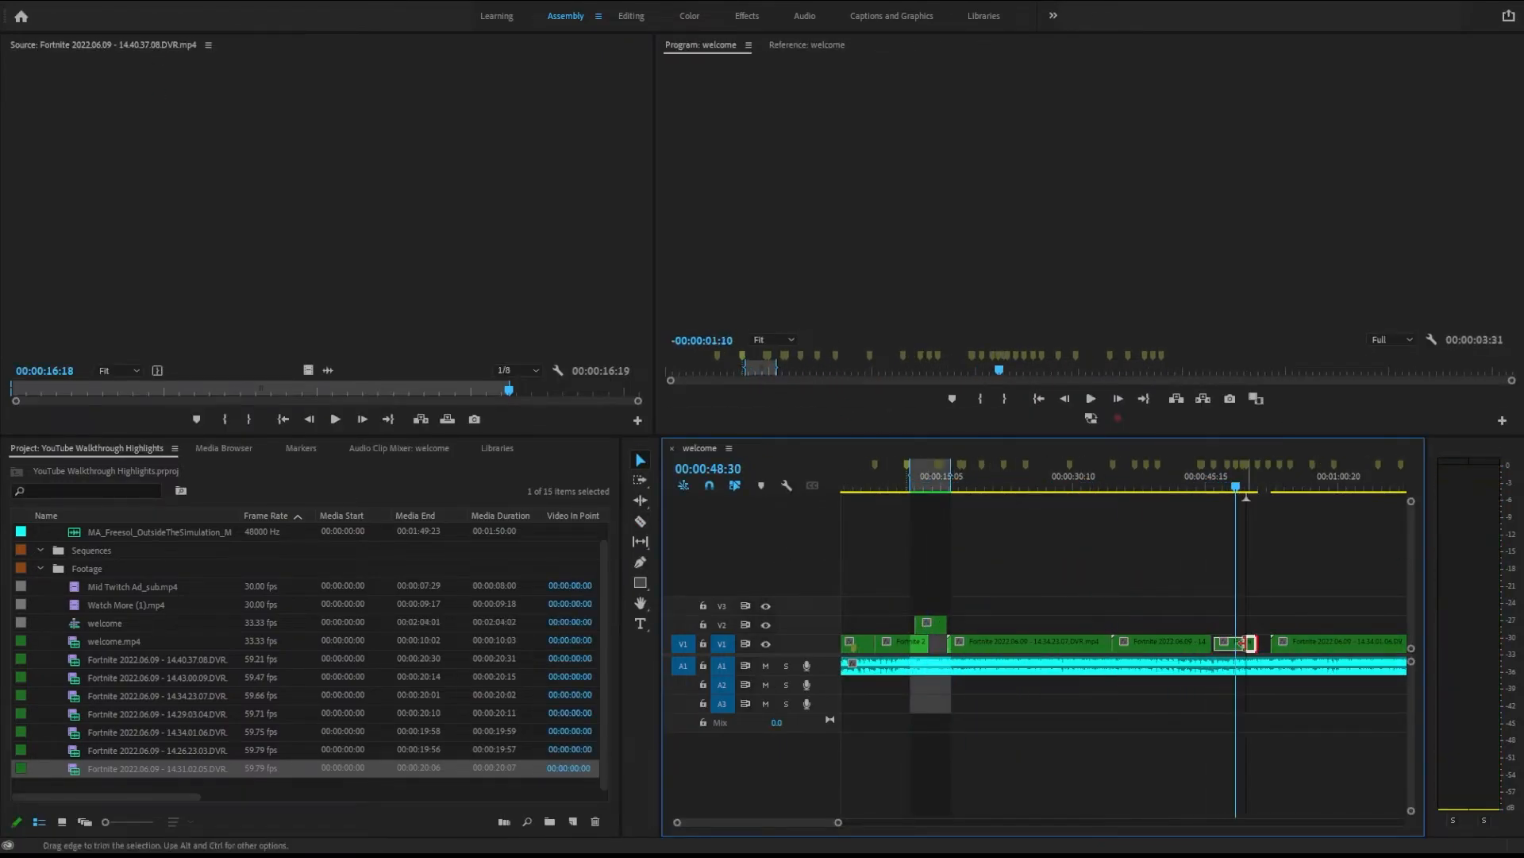
{"action": "left_click", "coordinate": [1044, 645]}
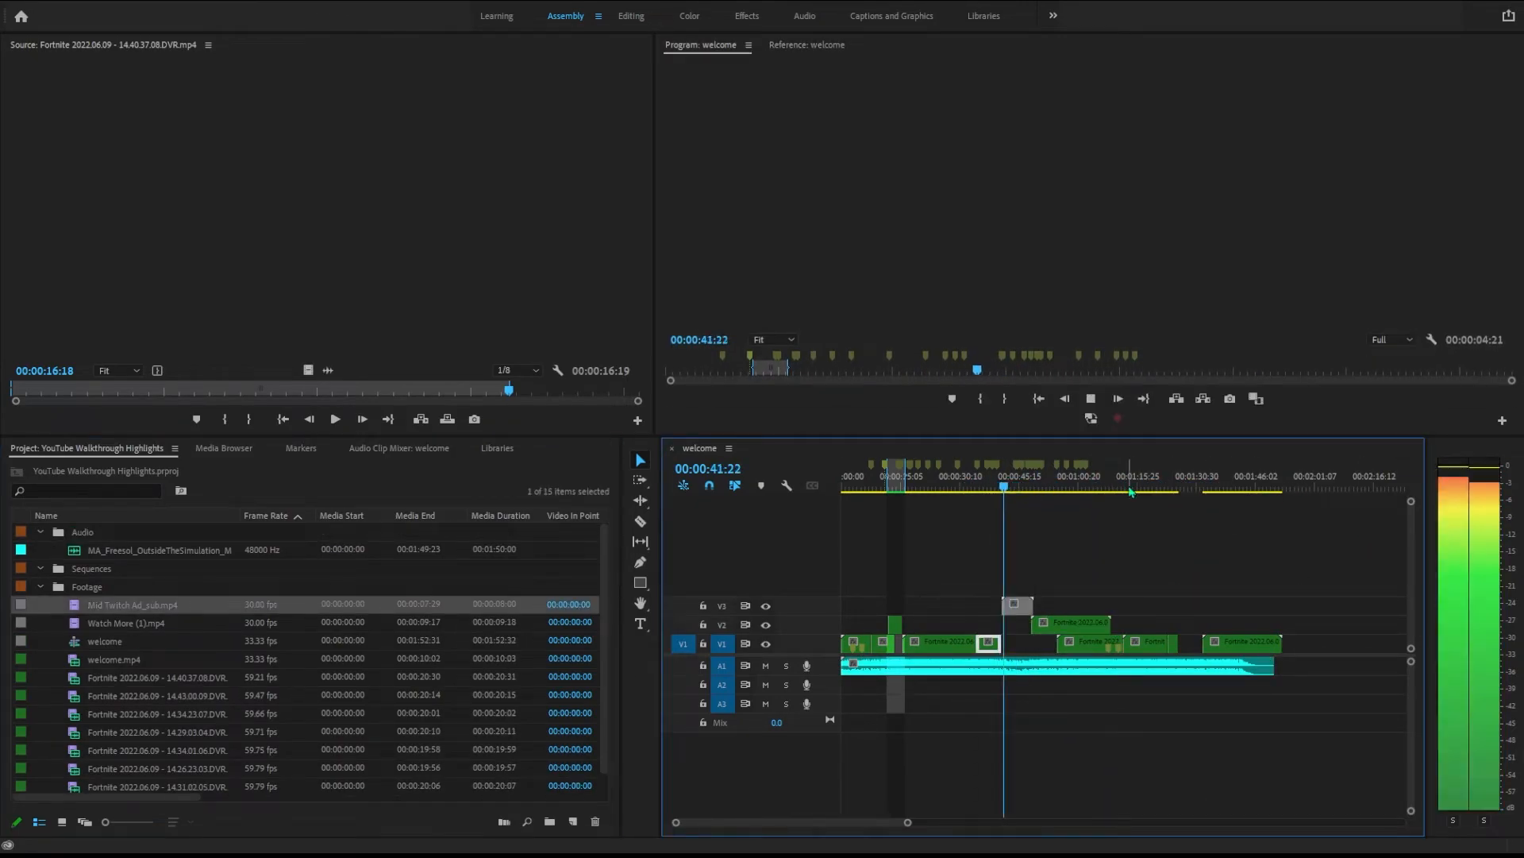
Arrange the Fortnite clips end to end on V1 and play back the cut around 00:00:45:18
{"action": "left_click_drag", "start_coordinate": [1053, 647], "coordinate": [1090, 644]}
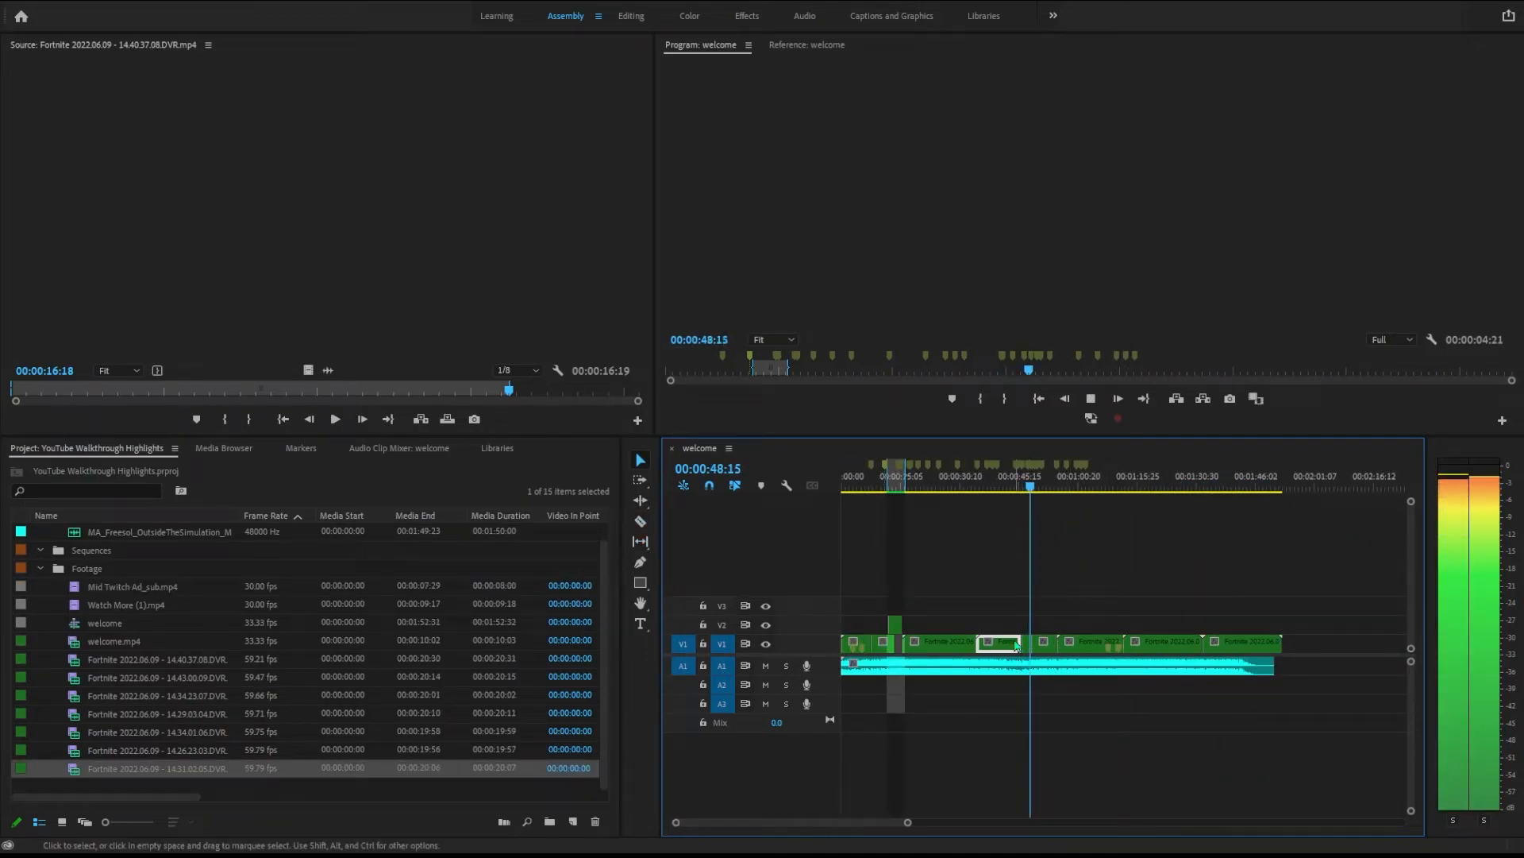
{"action": "left_click", "coordinate": [1007, 482]}
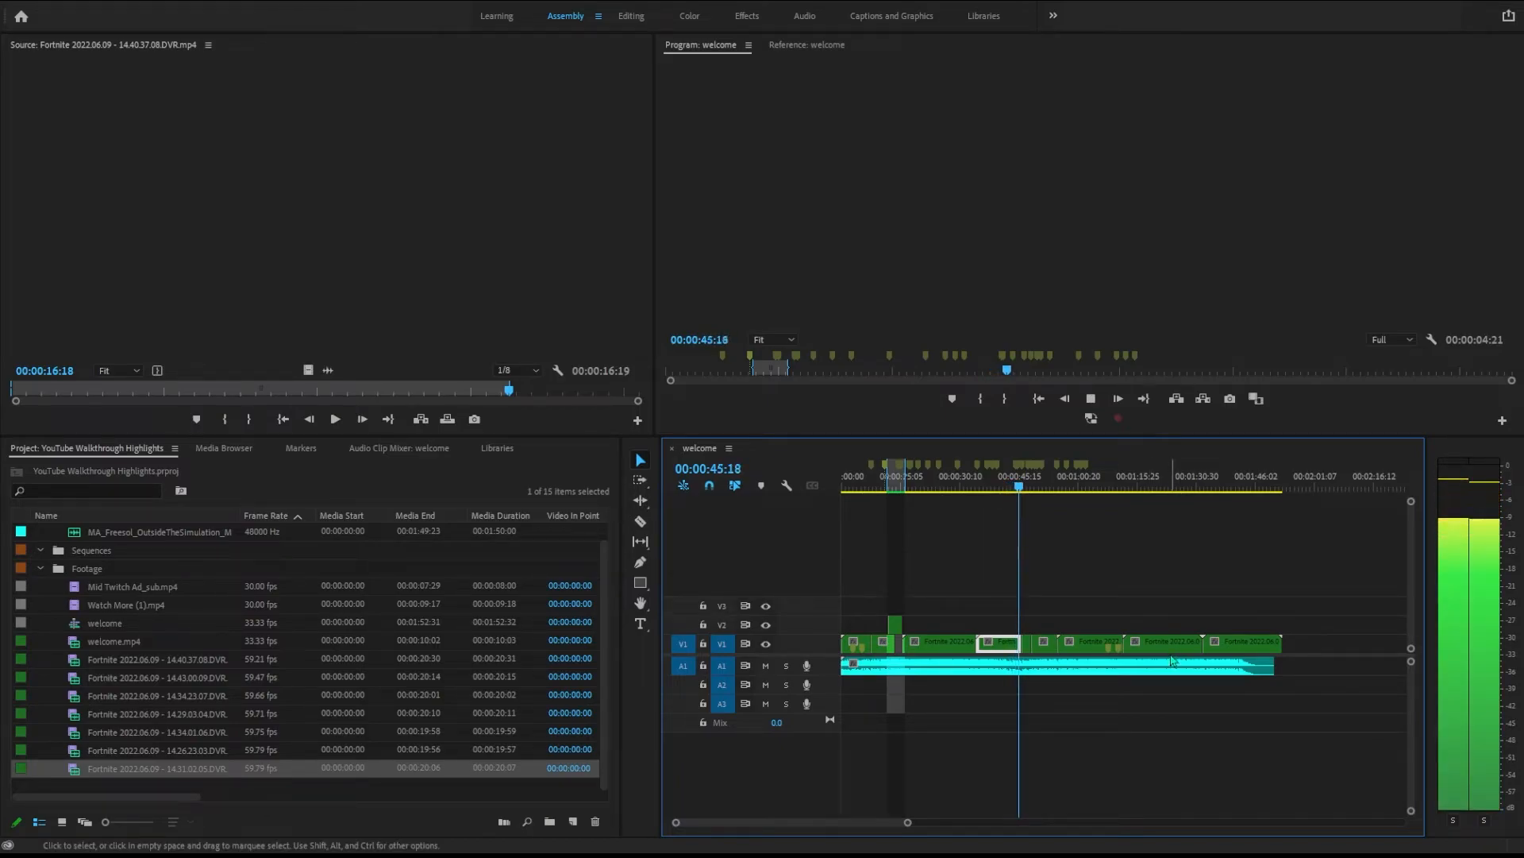
{"action": "key", "text": "space"}
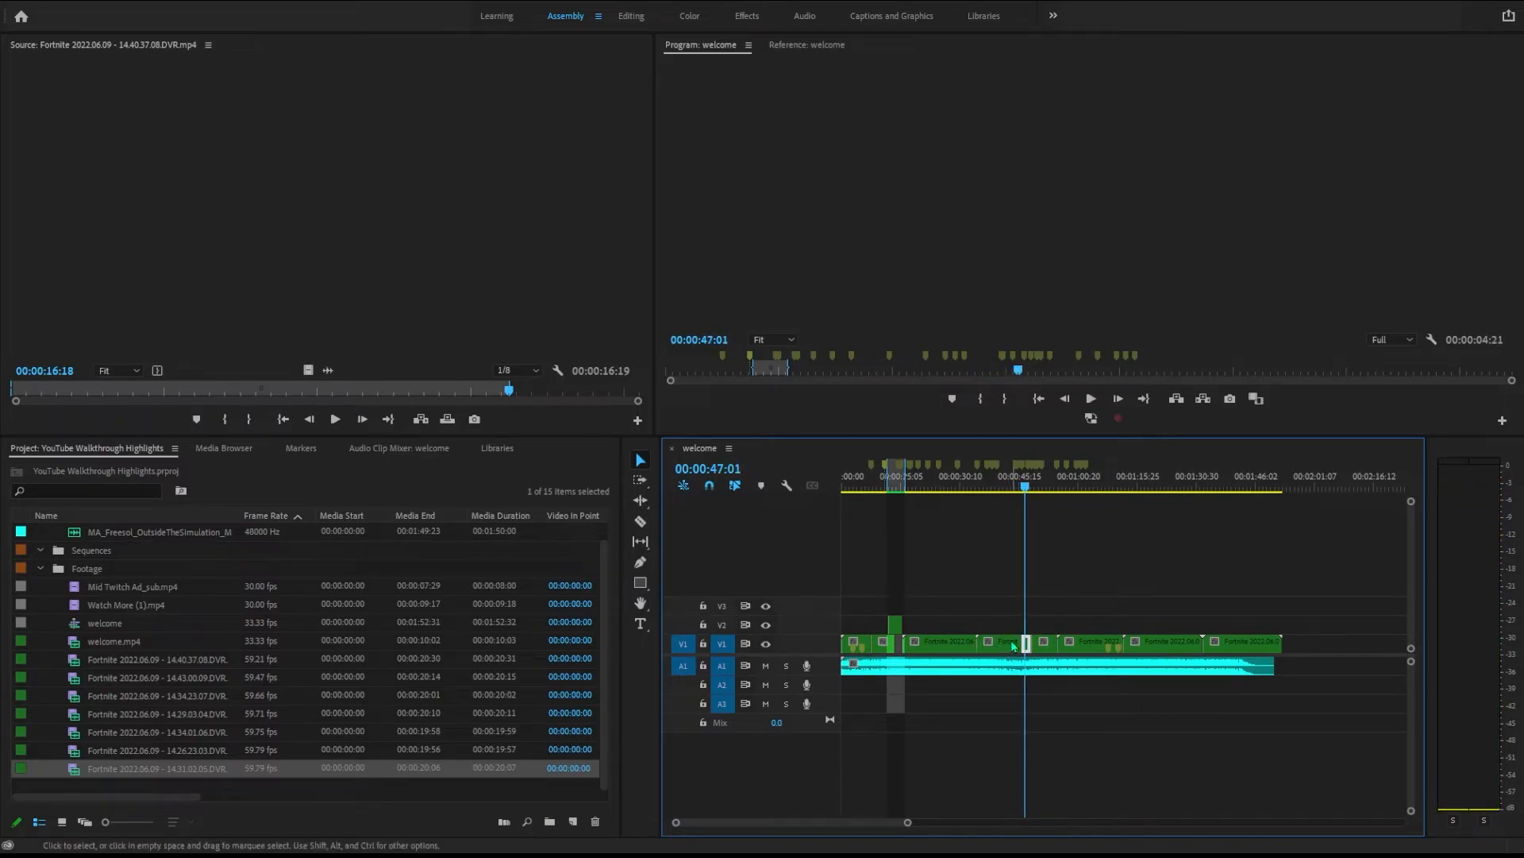
Move the V1 Fortnite clip at 00:01:19:12 onto V2 above the 00:00:45:15 area, and shift the V1 clip beneath it further along
{"action": "left_click", "coordinate": [1153, 487]}
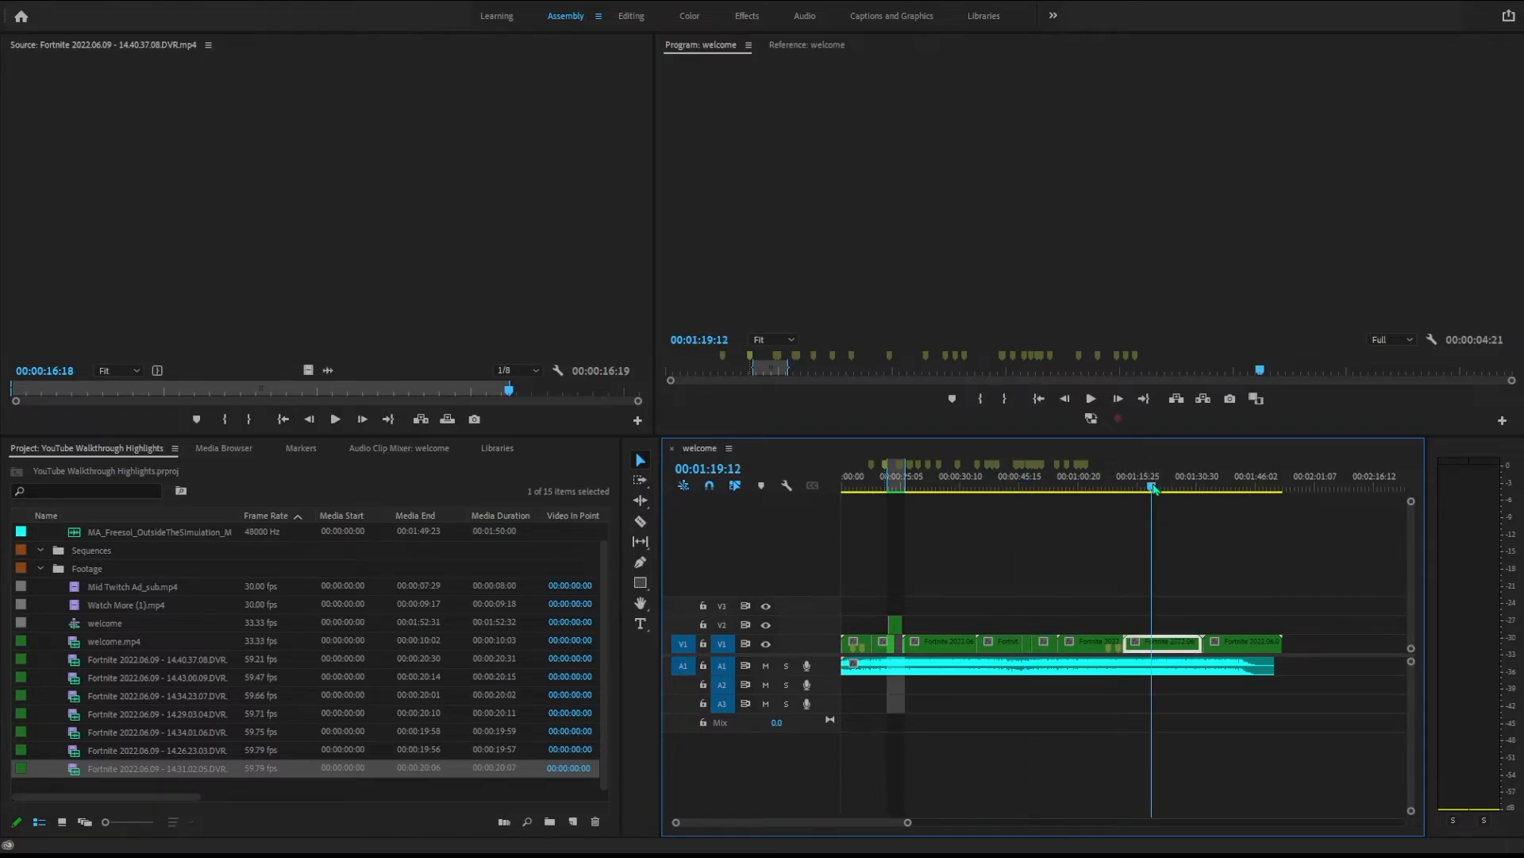
{"action": "left_click_drag", "start_coordinate": [1168, 644], "coordinate": [1034, 626]}
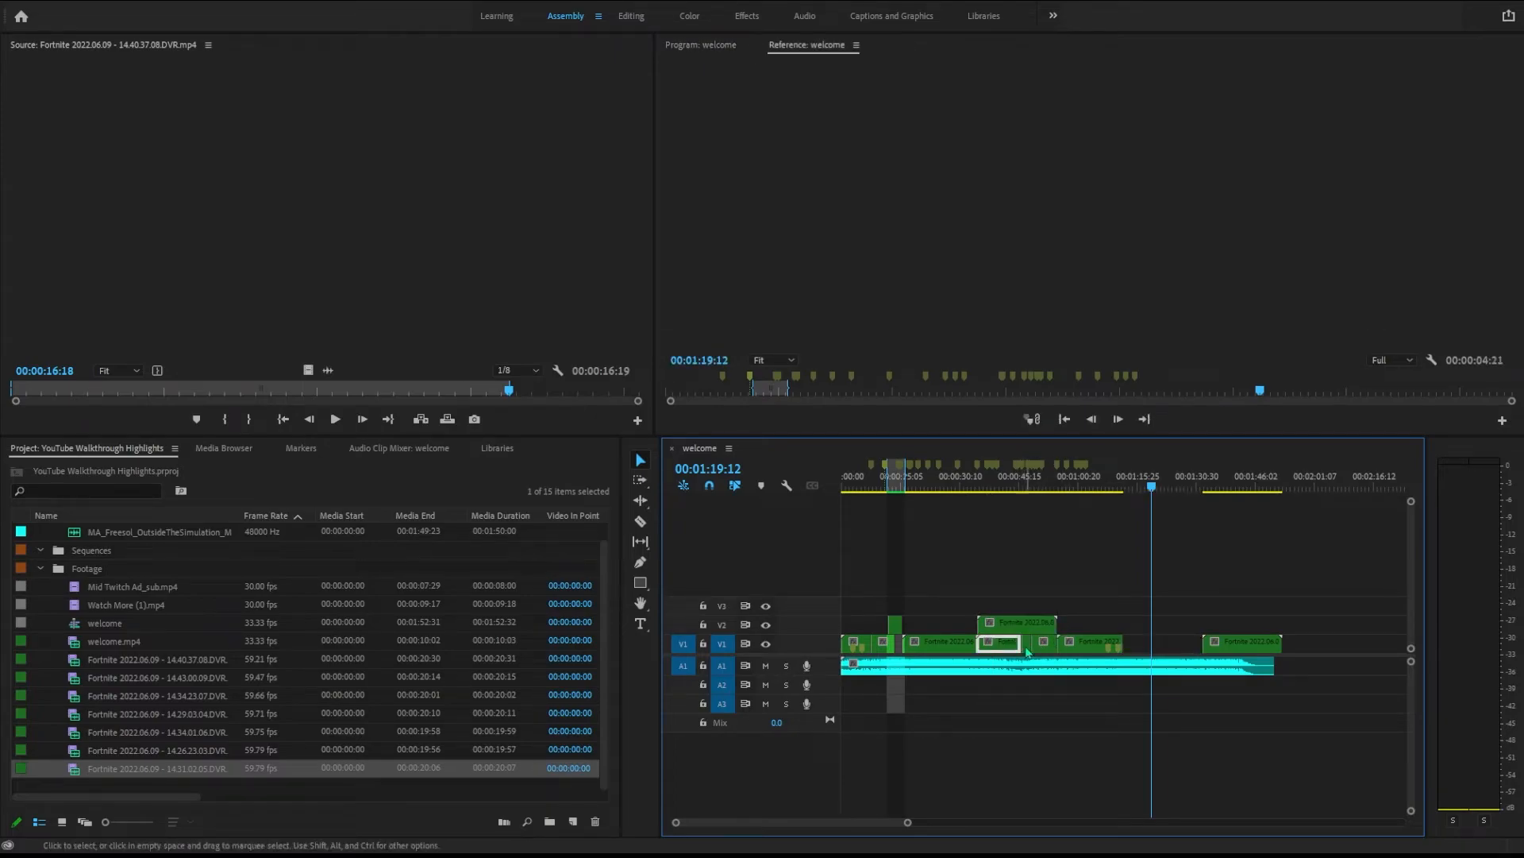
{"action": "left_click_drag", "start_coordinate": [1007, 648], "coordinate": [1068, 641]}
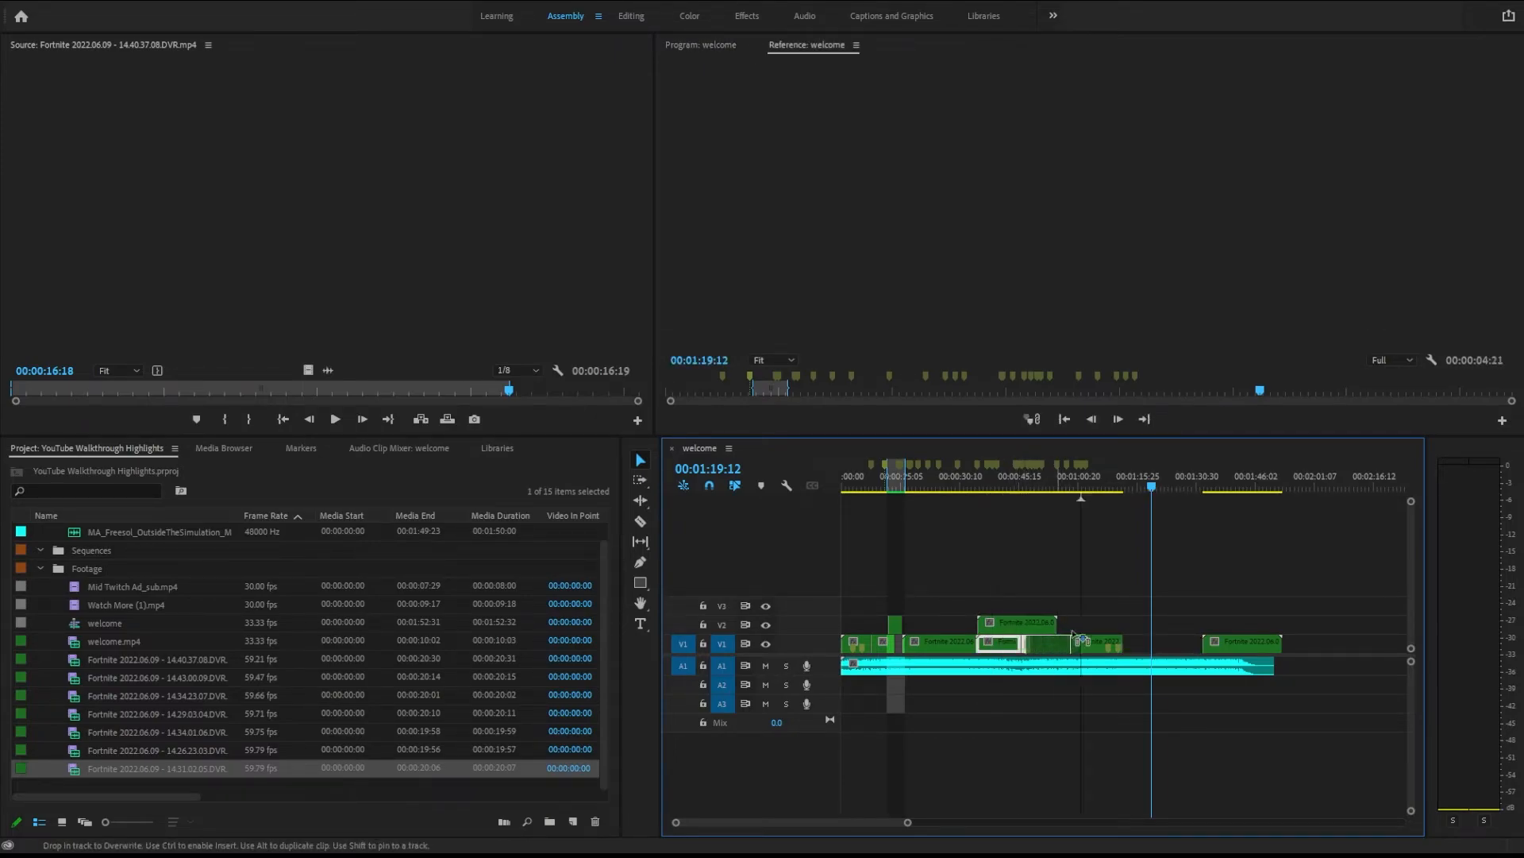
{"action": "left_click_drag", "start_coordinate": [1169, 648], "coordinate": [1169, 647]}
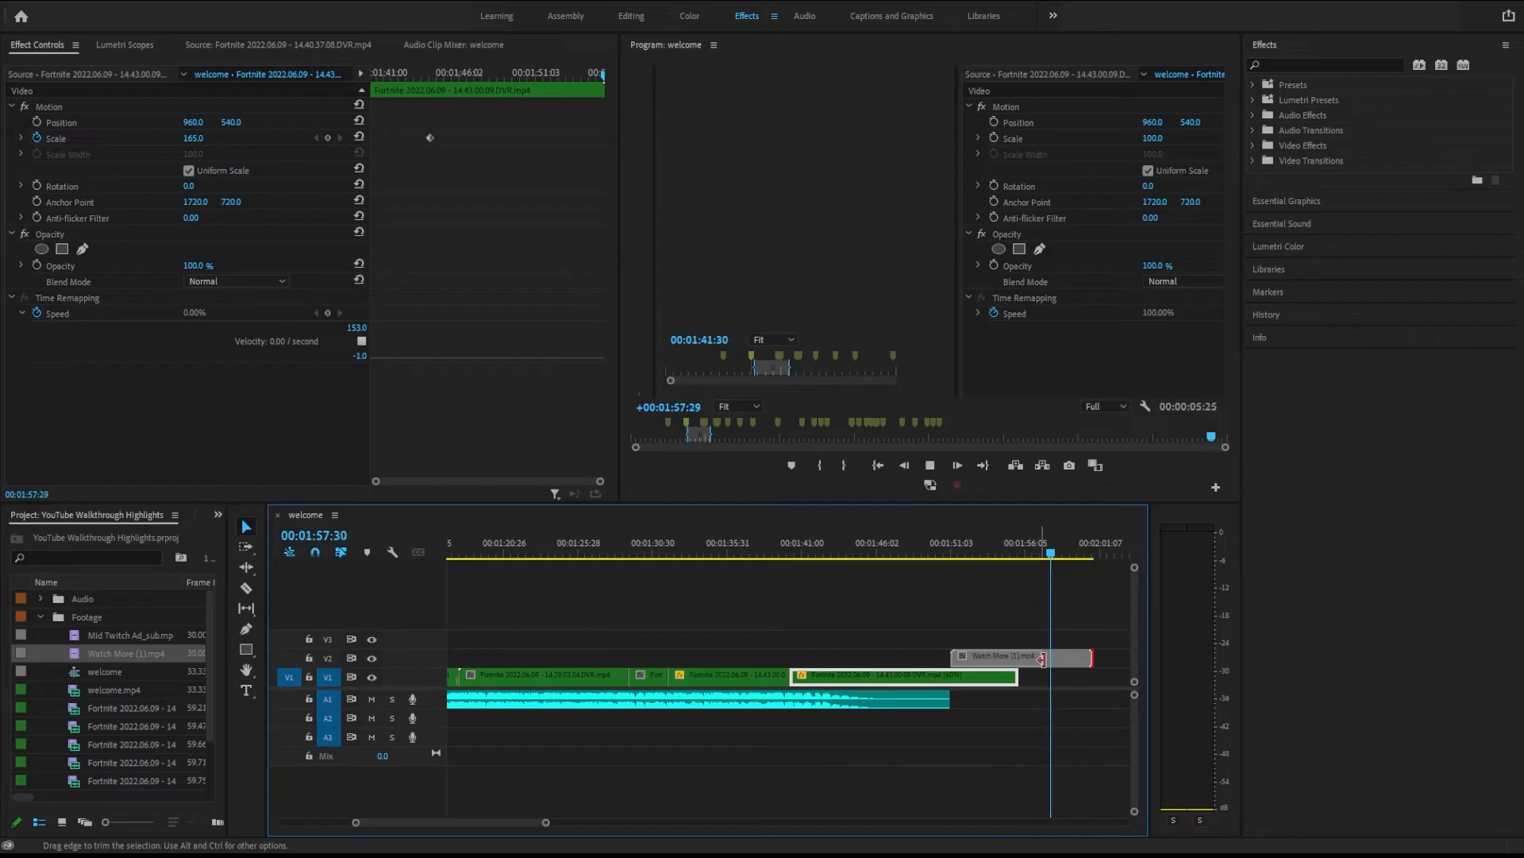
Trim the end of the Watch More (1).mp4 clip on V2 and move the playhead to 00:01:48:21
{"action": "left_click_drag", "start_coordinate": [1056, 659], "coordinate": [1058, 659]}
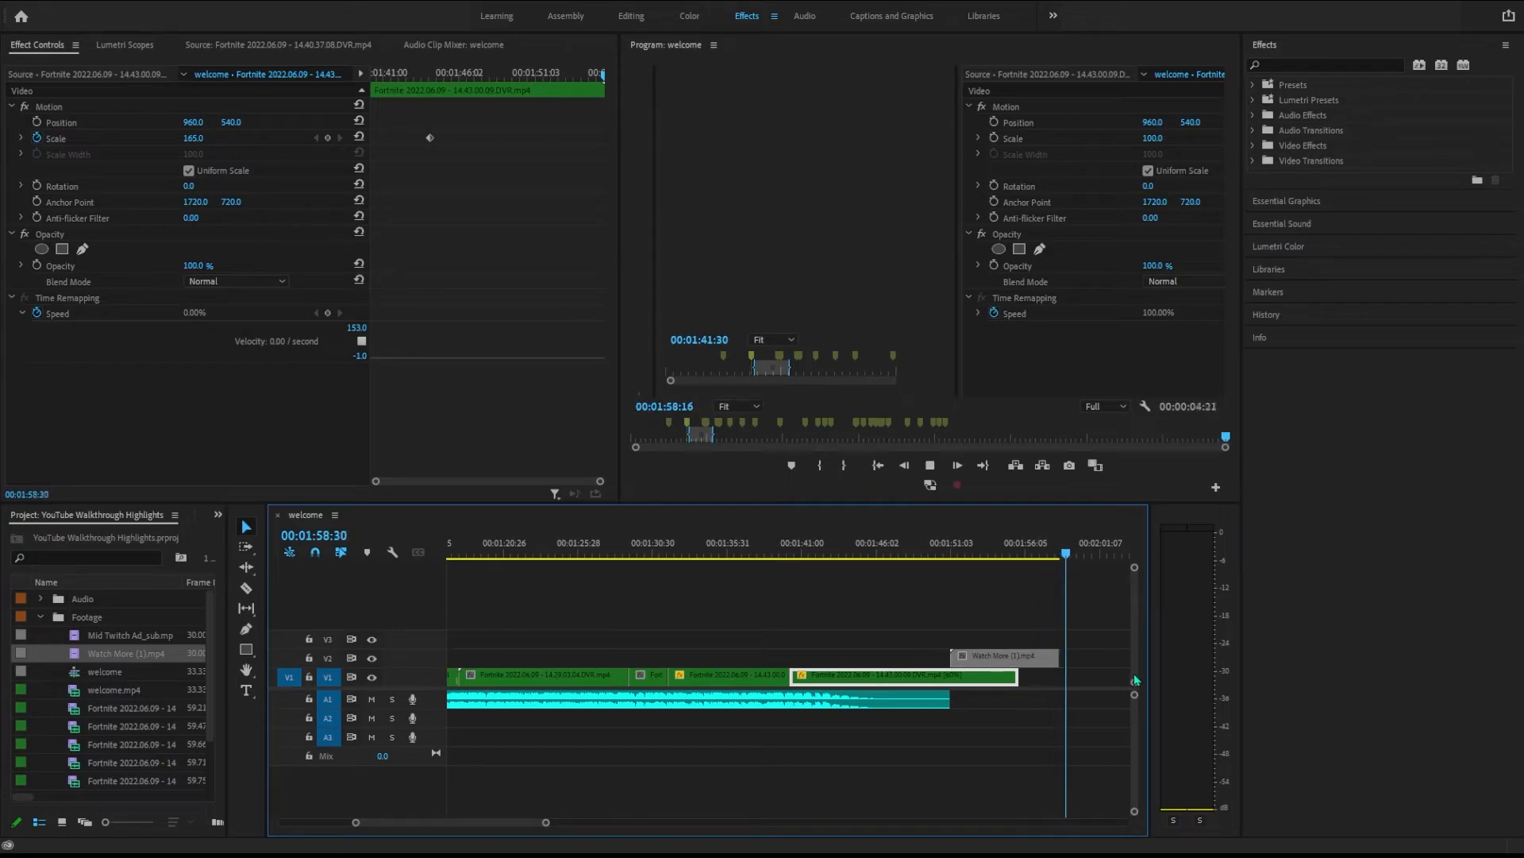
{"action": "left_click", "coordinate": [917, 556]}
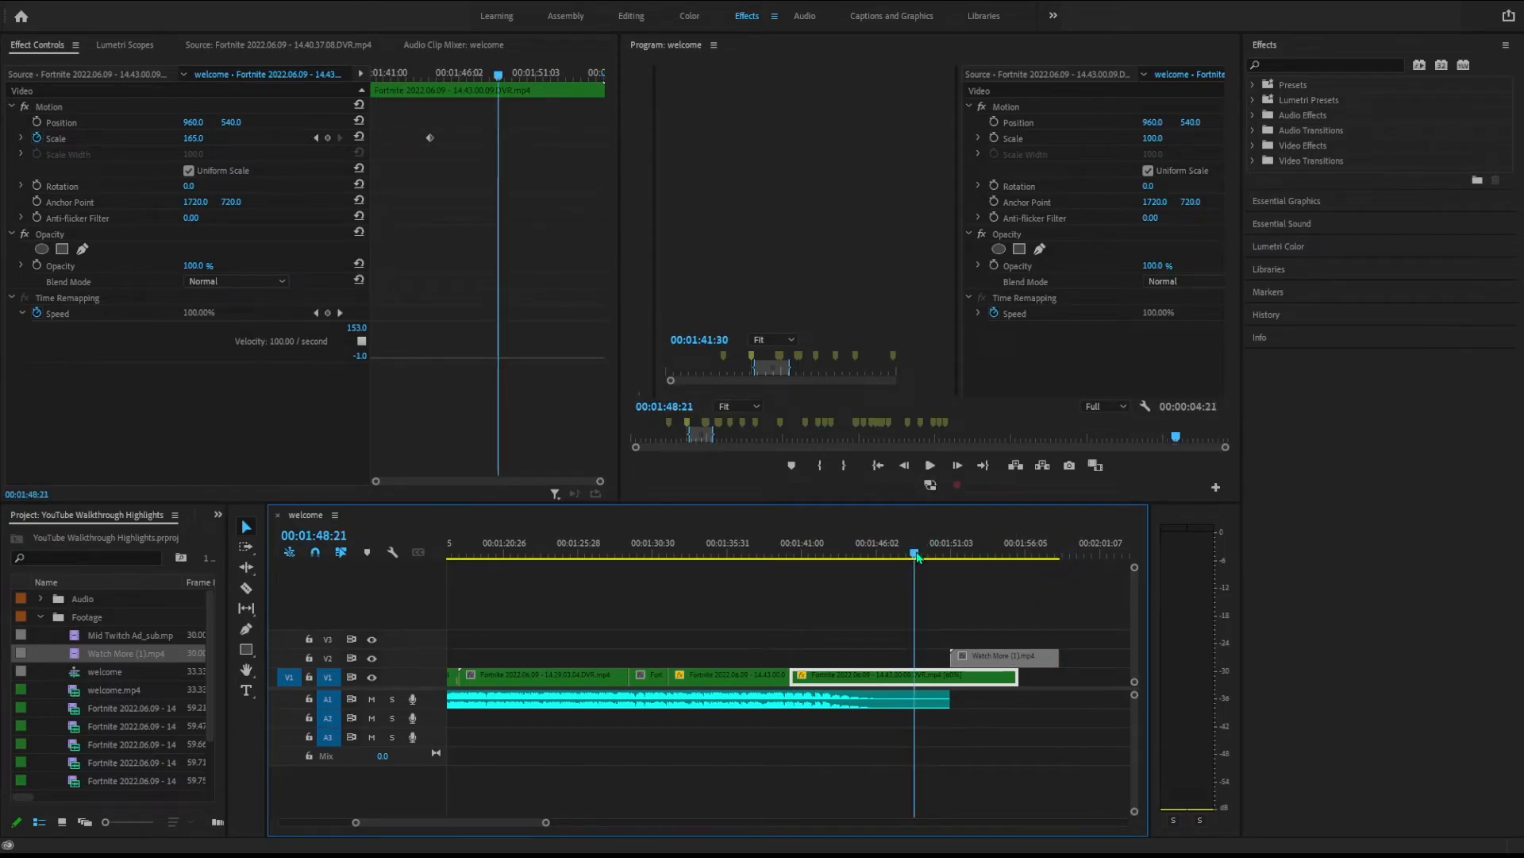